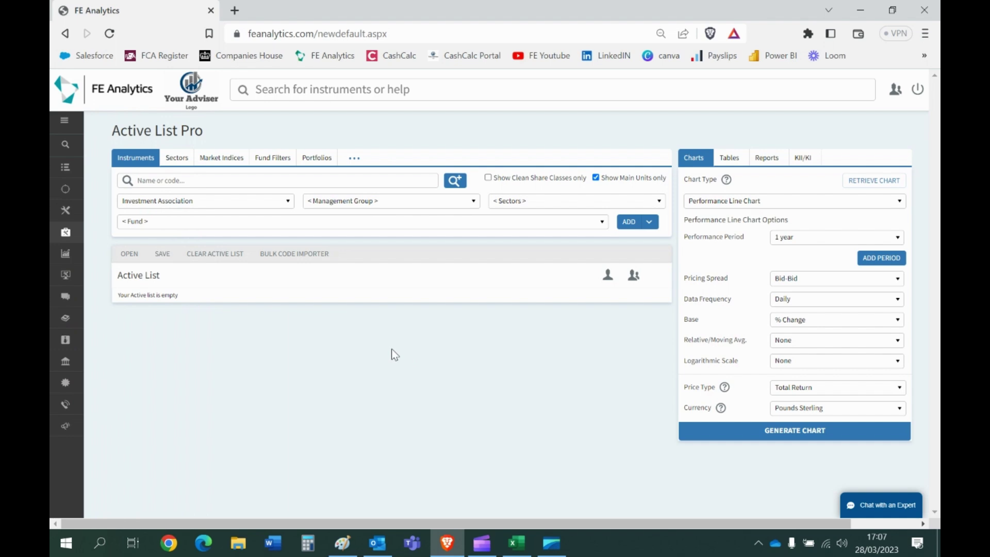
Step: Bring up the Histroic Portfolio Import workbook in Excel and inspect its four column headings
click(66, 232)
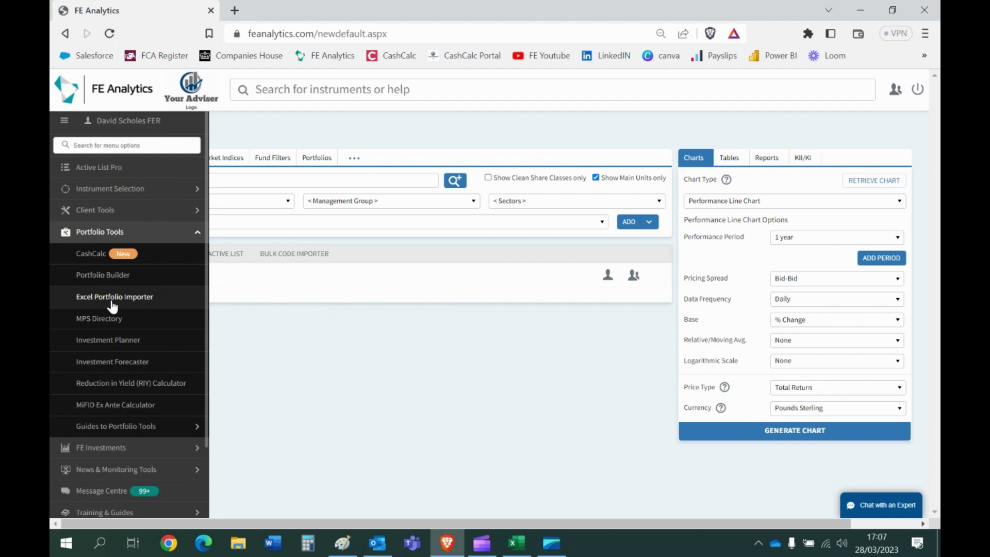
click(516, 542)
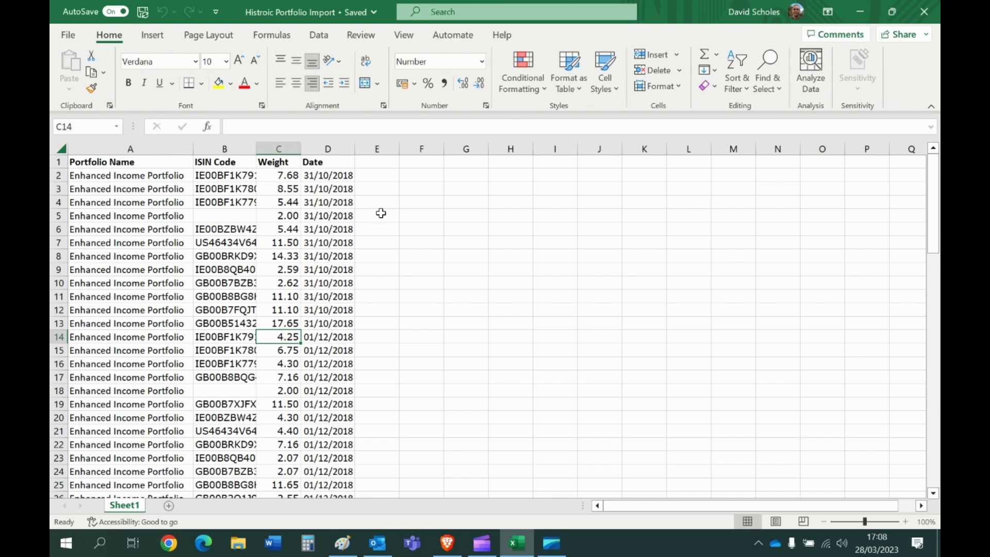
click(59, 162)
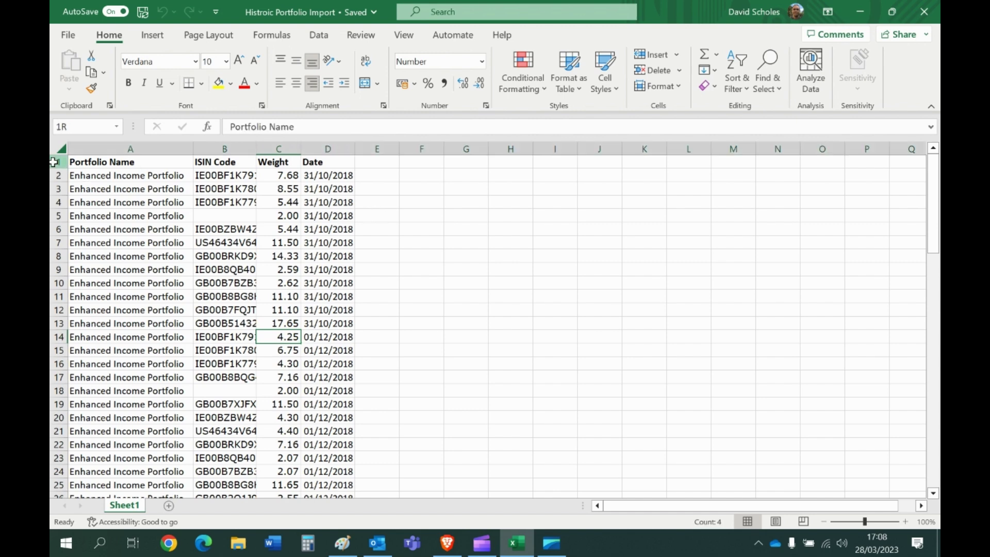
click(106, 161)
click(214, 164)
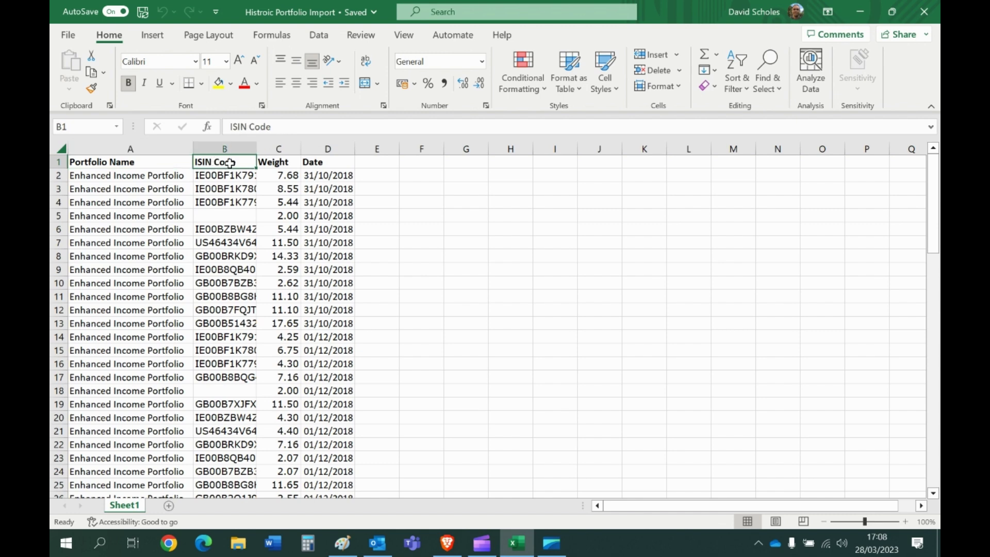
click(289, 162)
click(344, 160)
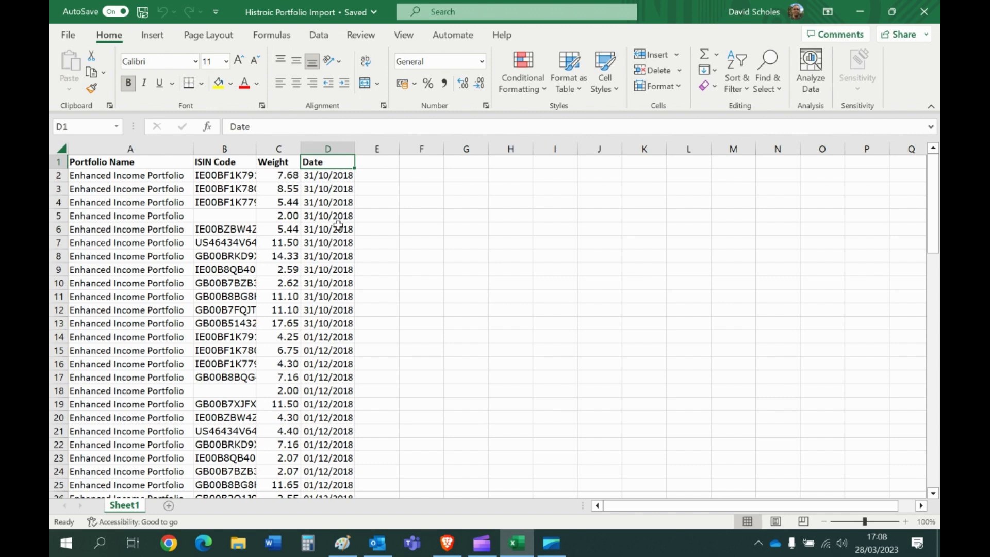
Step: Check the first two holdings and confirm the 31/10/2018 weights in C2:C13 total 100
click(100, 176)
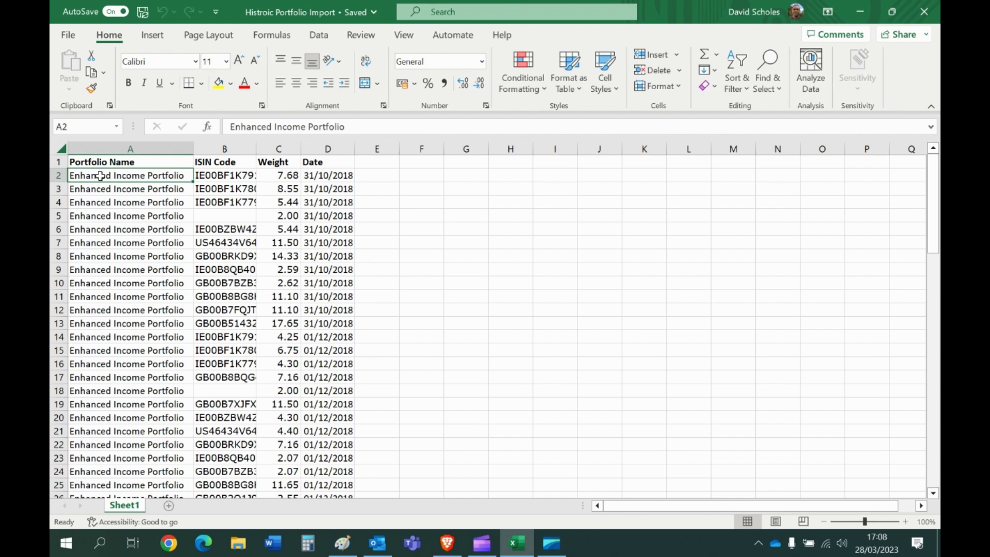
click(216, 174)
click(271, 175)
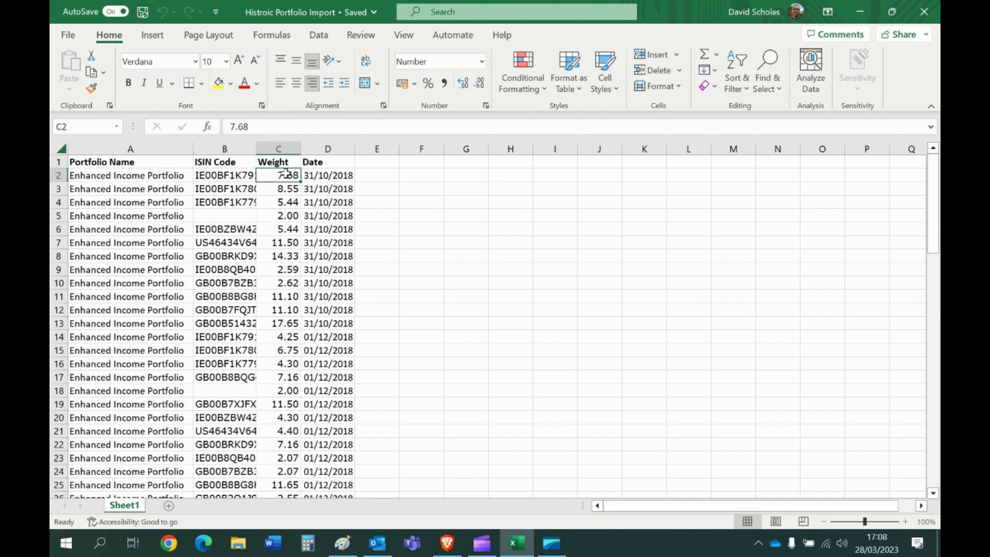
click(326, 173)
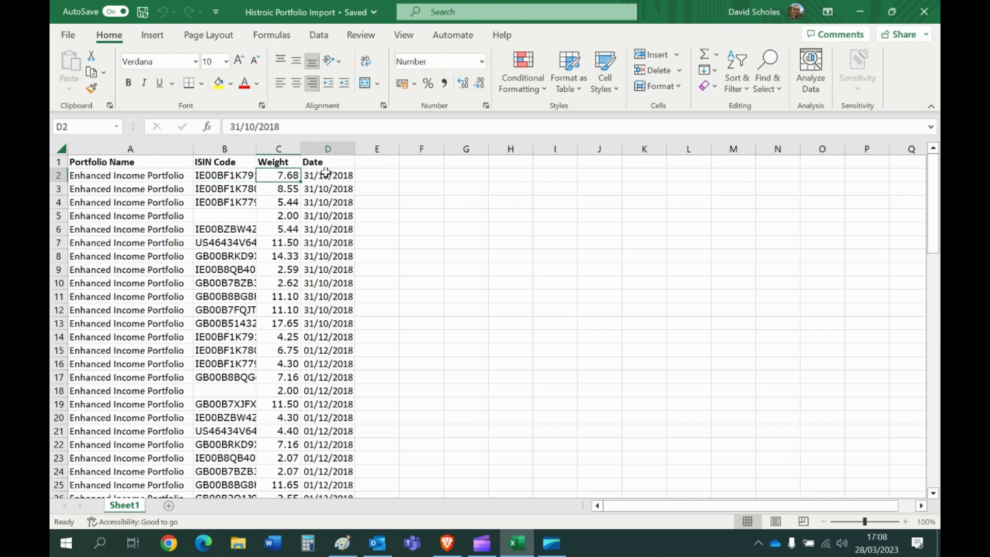
click(103, 186)
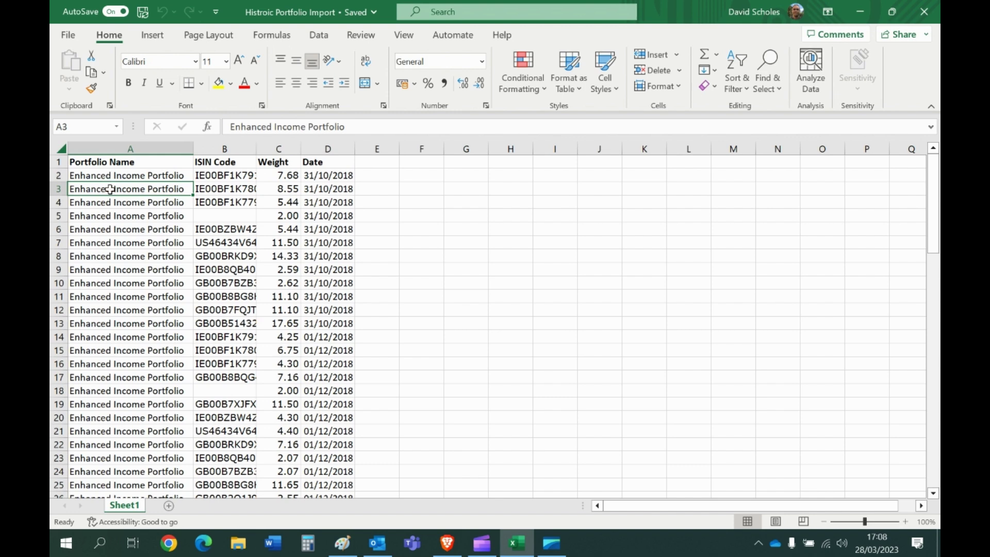
click(227, 189)
click(290, 192)
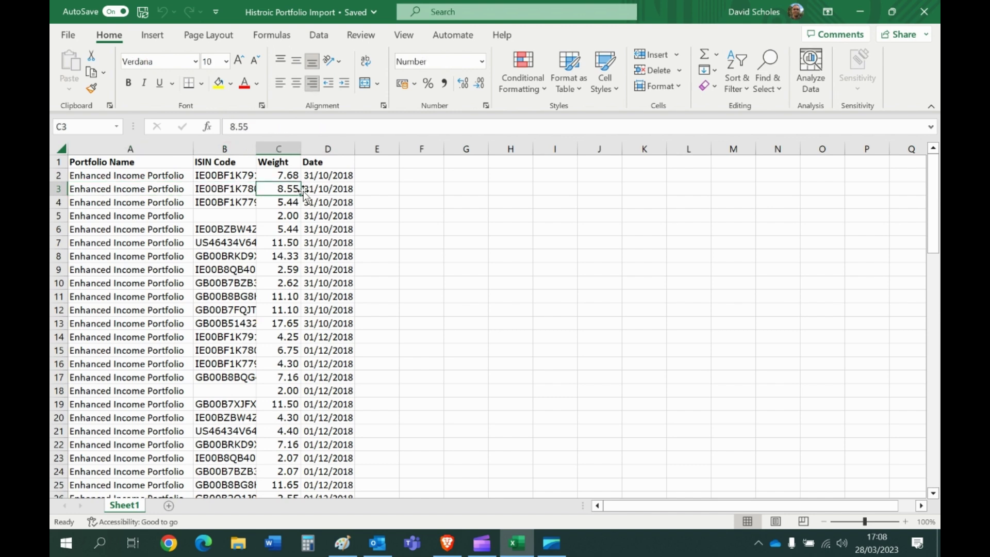
click(315, 189)
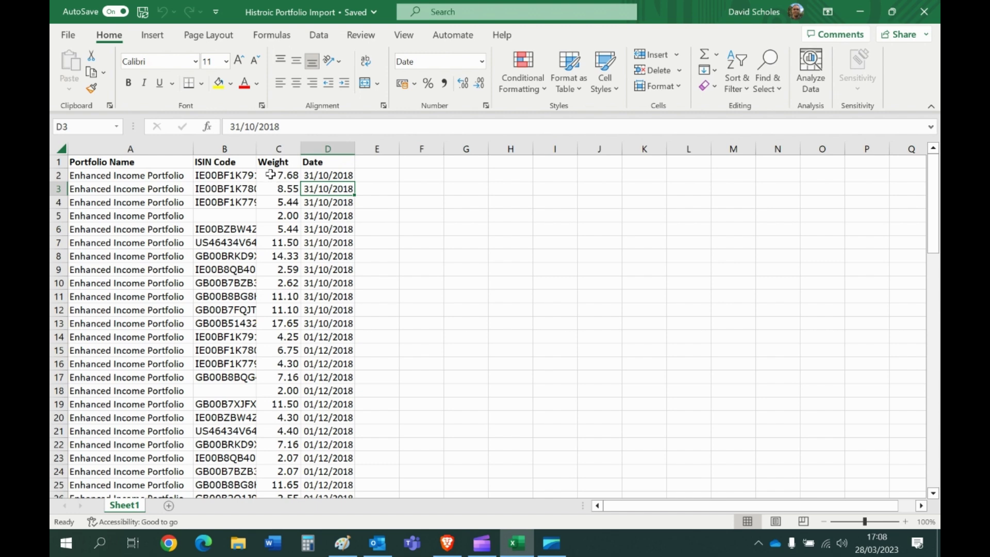
drag(269, 173, 276, 326)
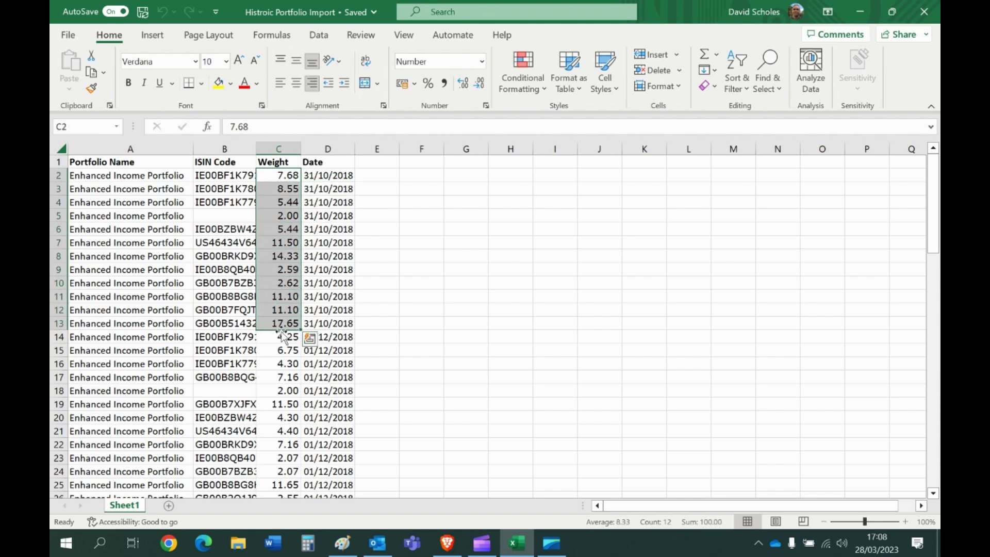
click(218, 215)
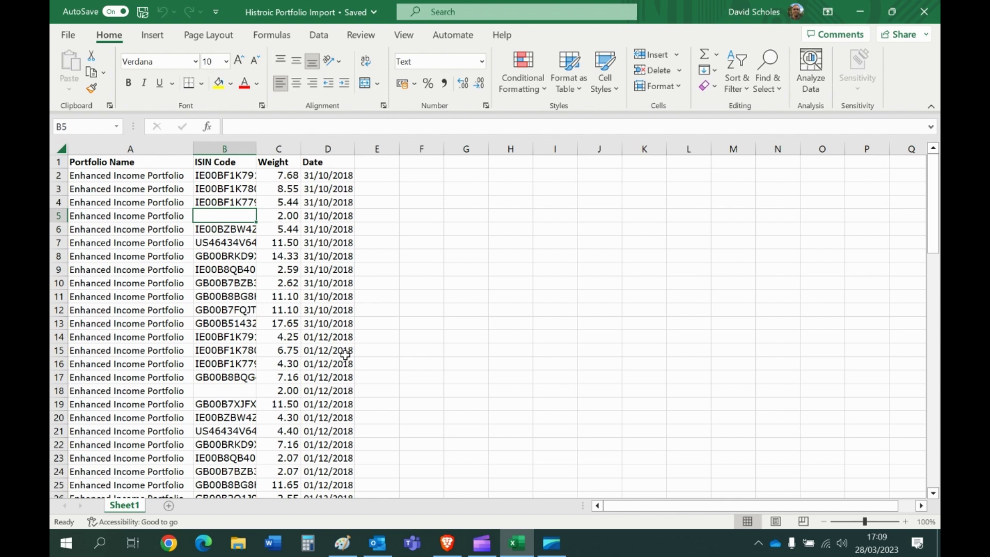
scroll(345, 351, down, 1)
scroll(331, 304, down, 1)
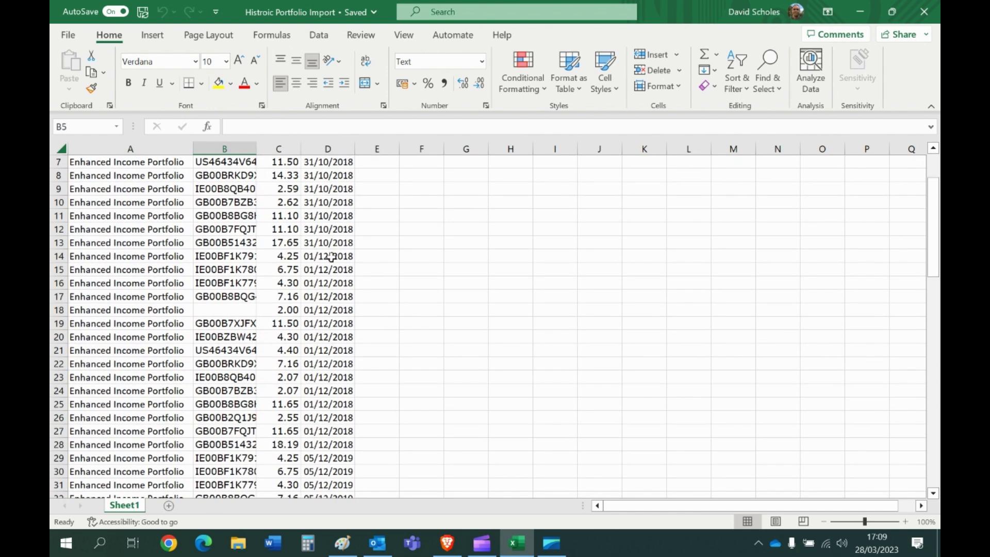
drag(331, 256, 153, 446)
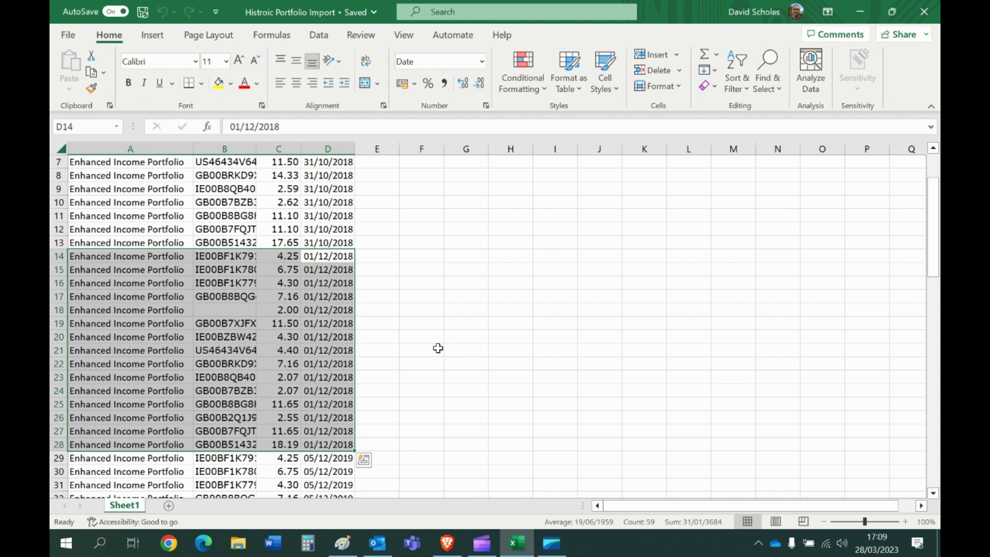
scroll(371, 243, up, 2)
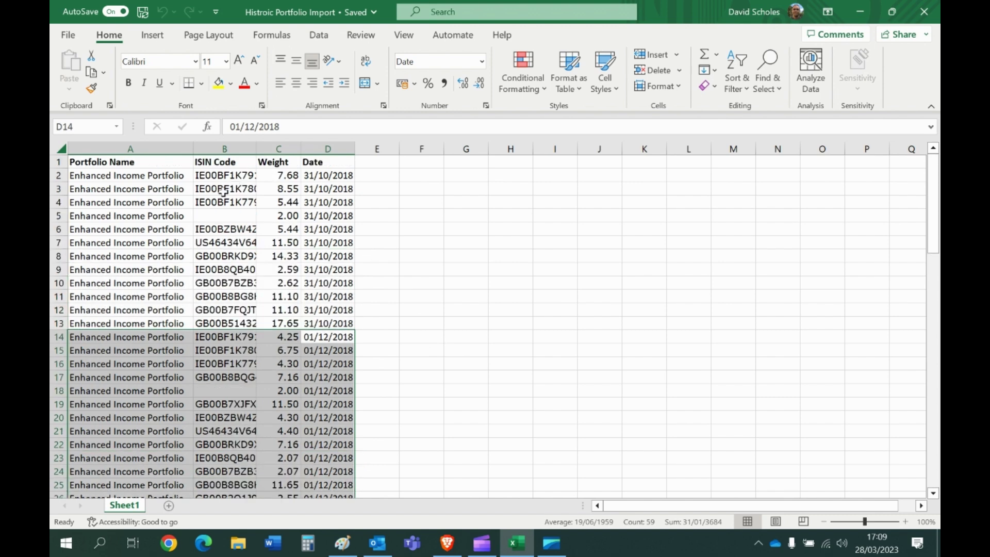
scroll(366, 256, down, 7)
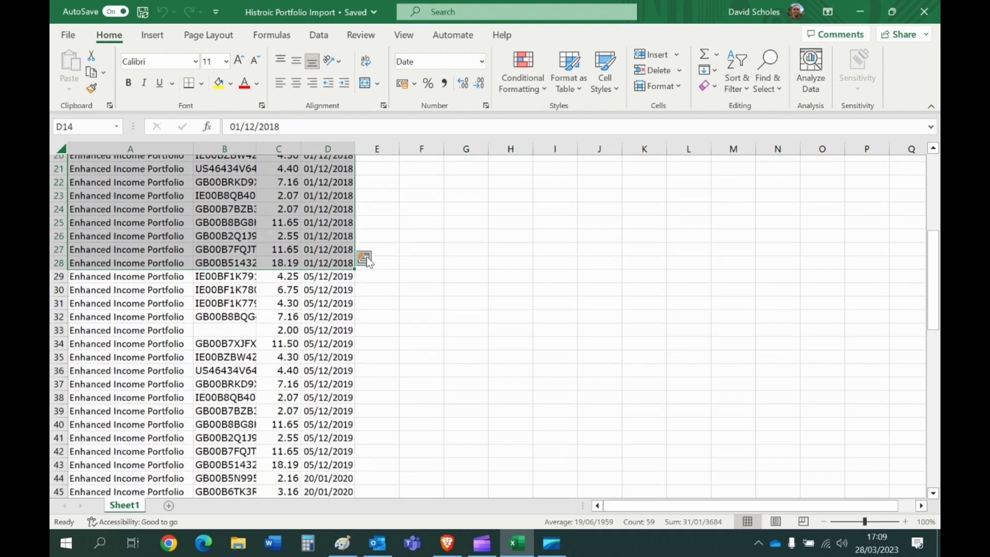
scroll(382, 257, down, 20)
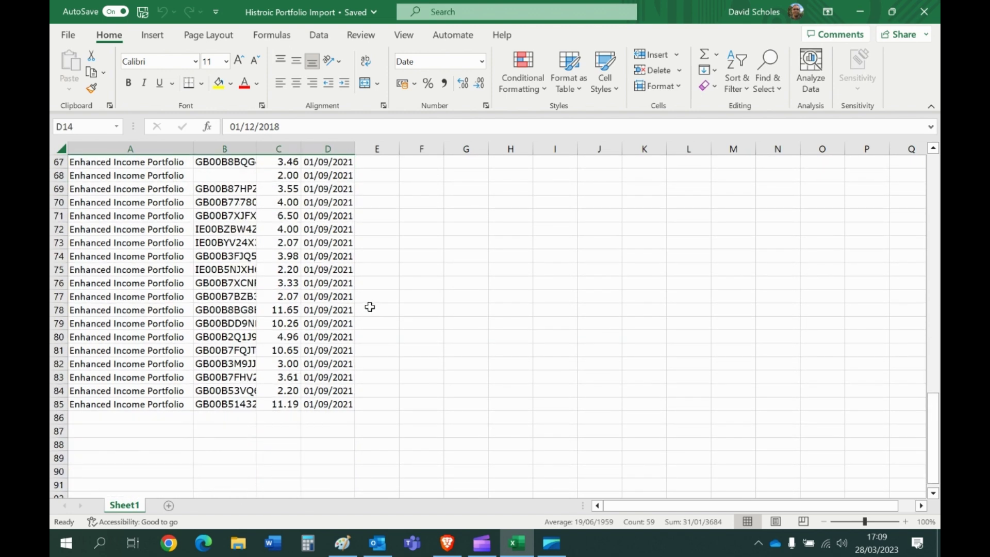
scroll(369, 306, up, 2)
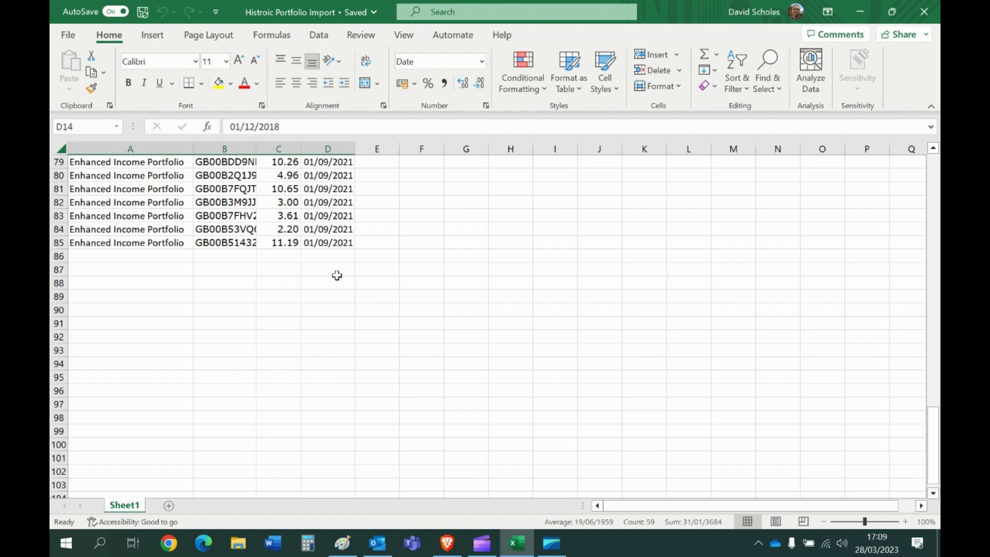
scroll(337, 275, up, 20)
Step: Clear the marked block and select the Date and Portfolio Name columns
click(420, 288)
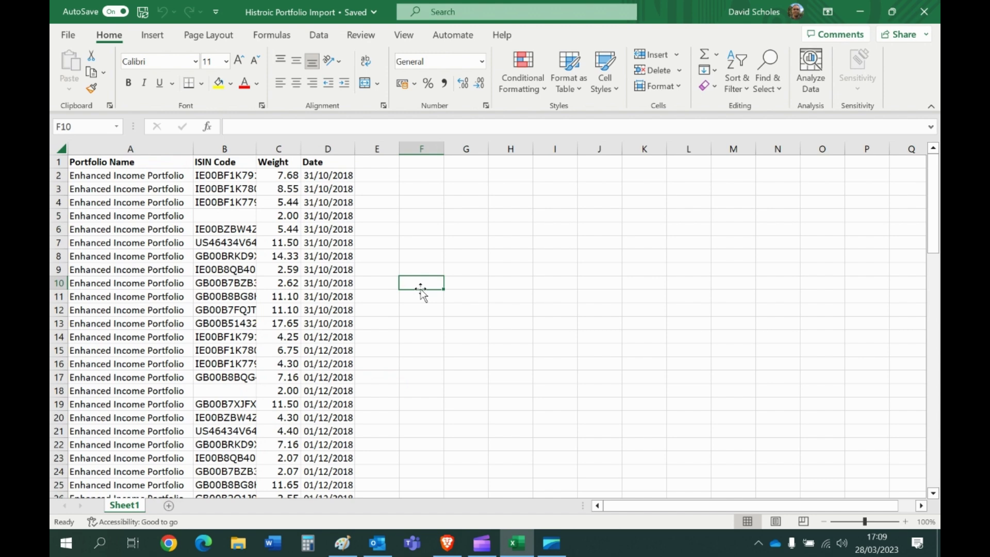
click(327, 149)
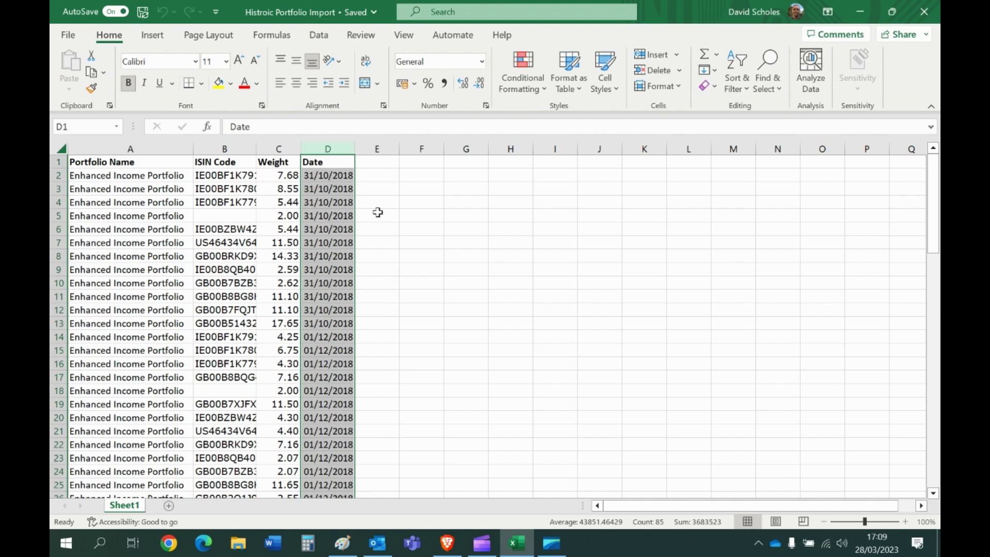
click(123, 149)
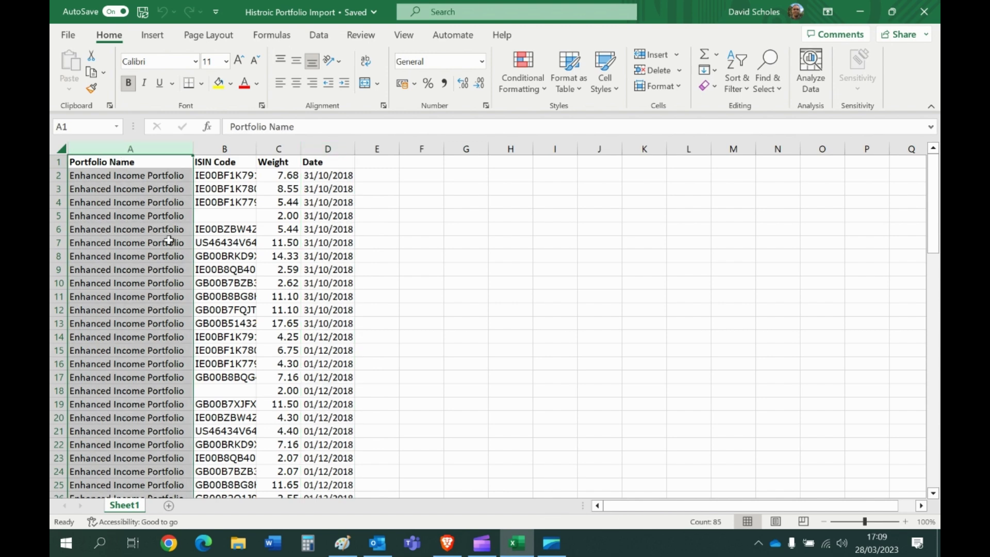
scroll(178, 256, down, 20)
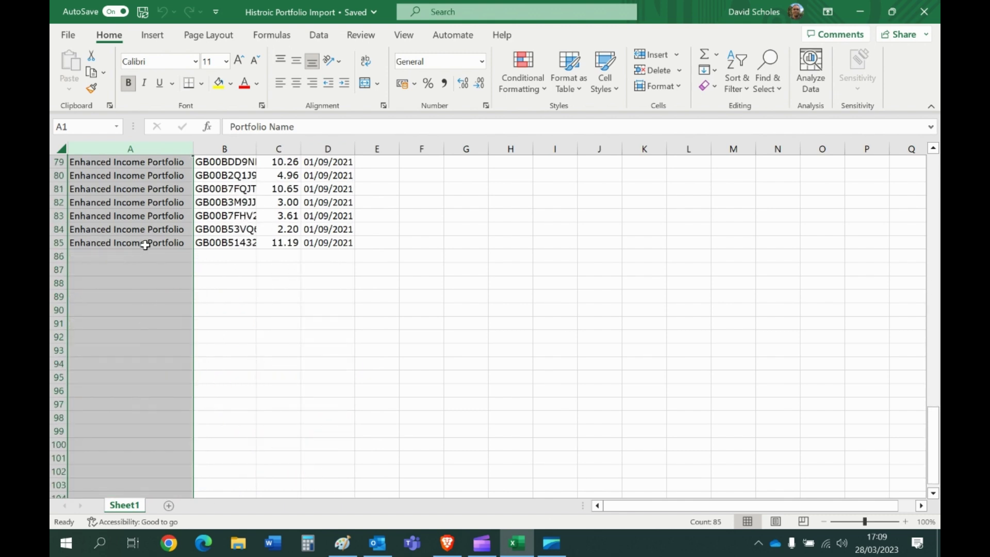
Step: Confirm the row below the last holding is empty and count 85 entries in column A
click(105, 254)
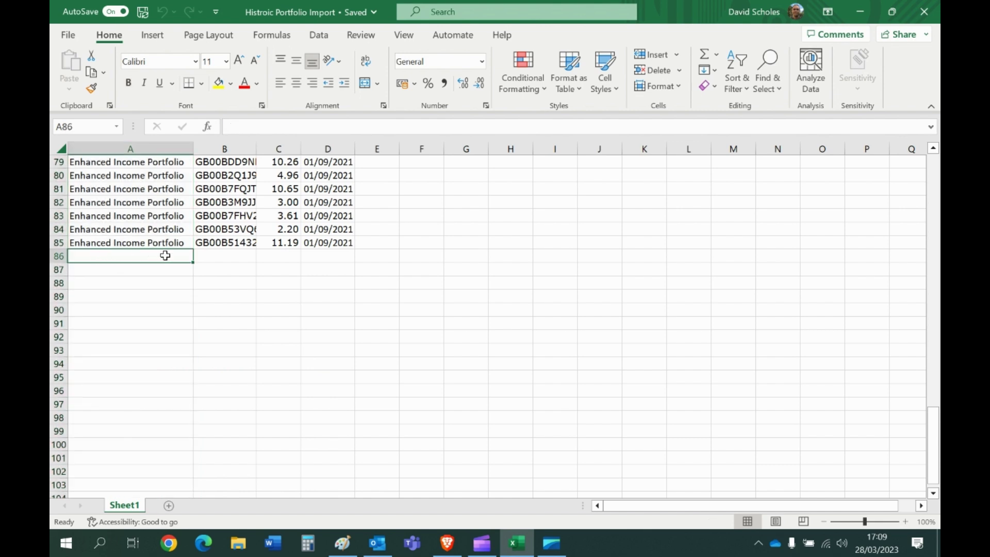
click(232, 257)
click(286, 256)
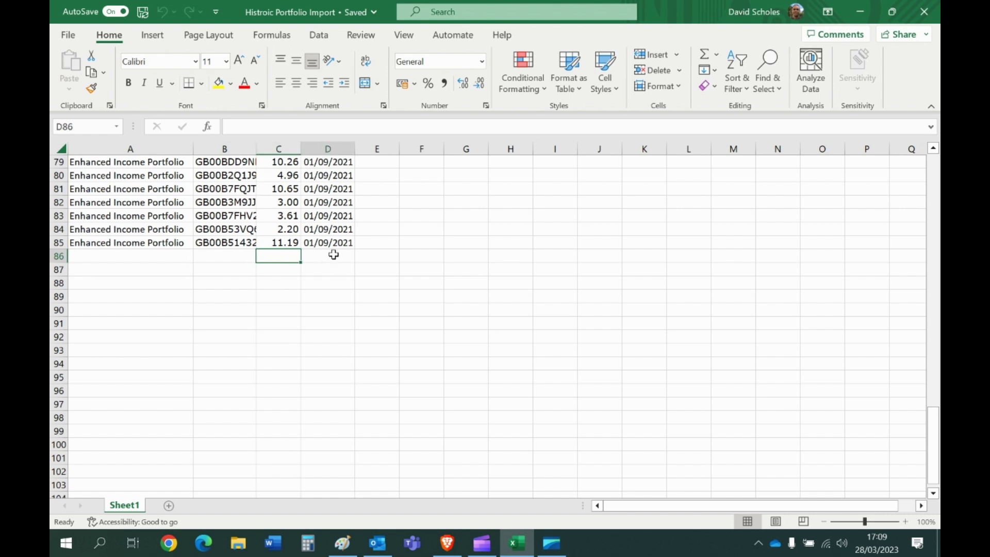
click(332, 256)
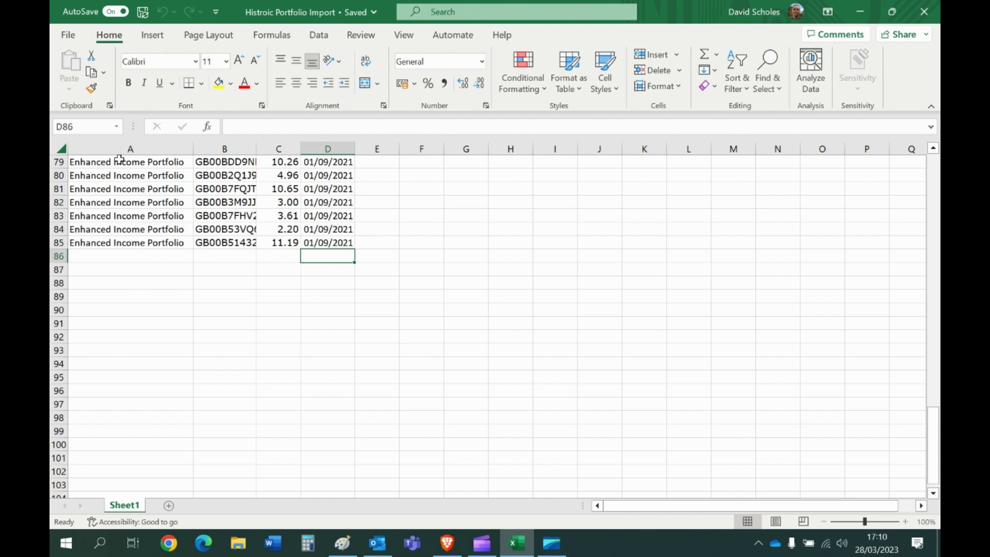
click(119, 149)
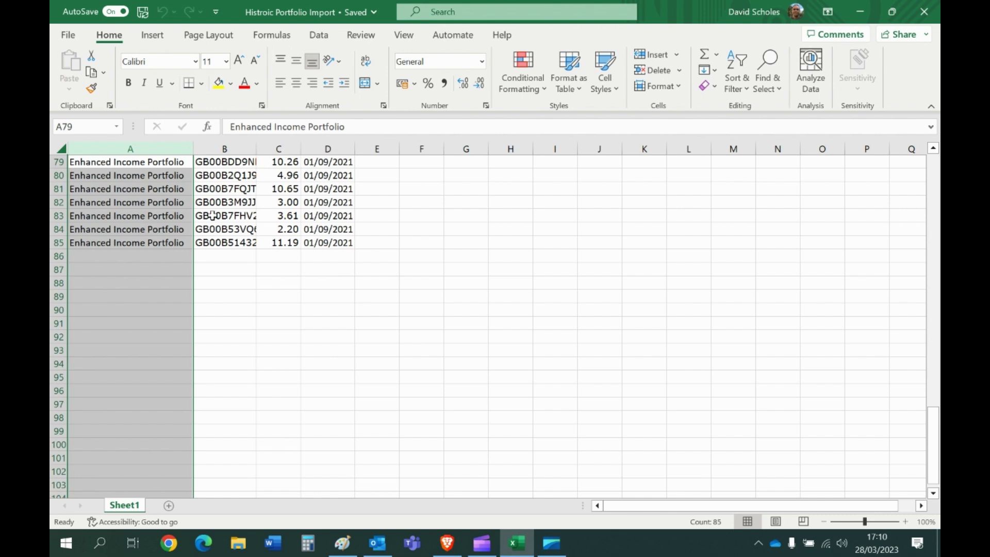
Step: Switch to FE Analytics in Brave and open the Excel Portfolio Importer under Portfolio Tools
mouse_move(446, 542)
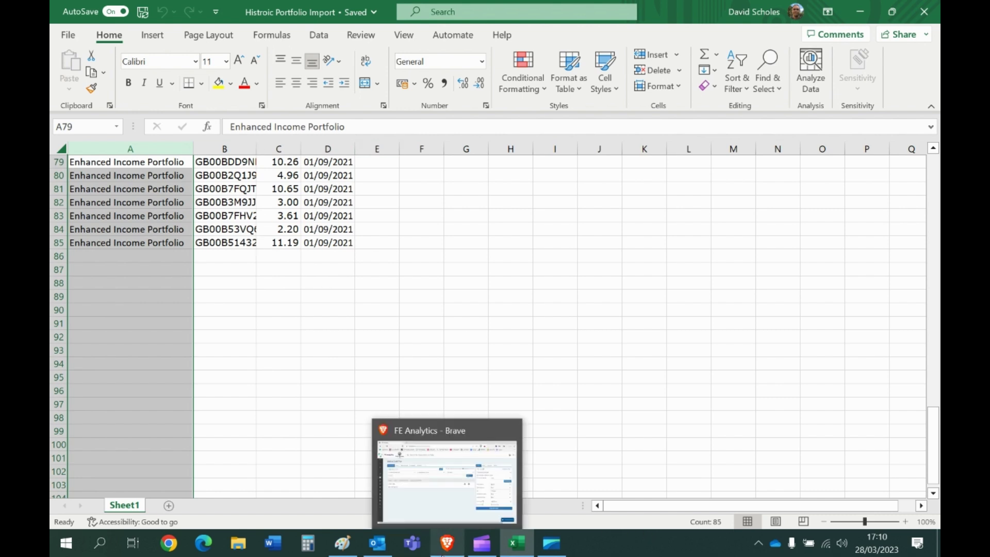
click(441, 487)
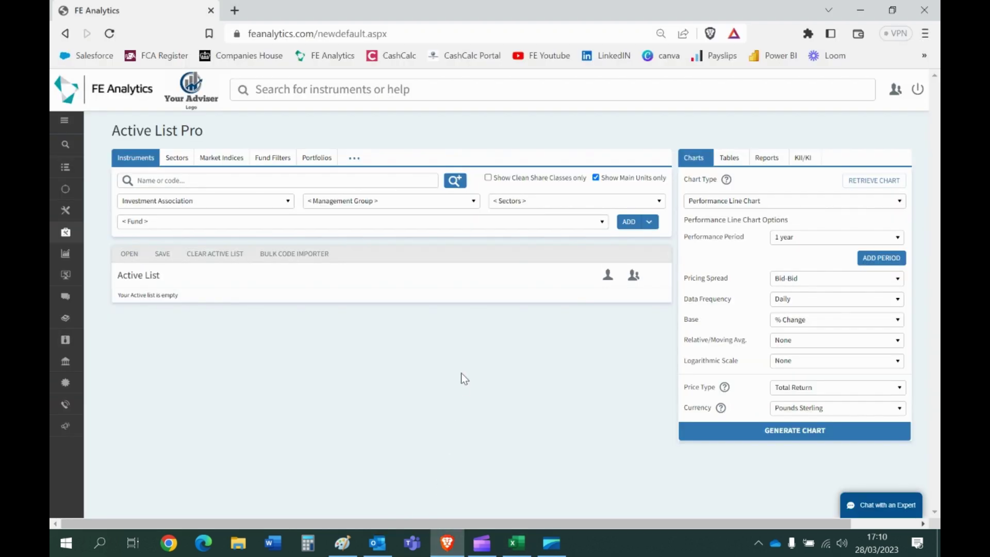
click(65, 232)
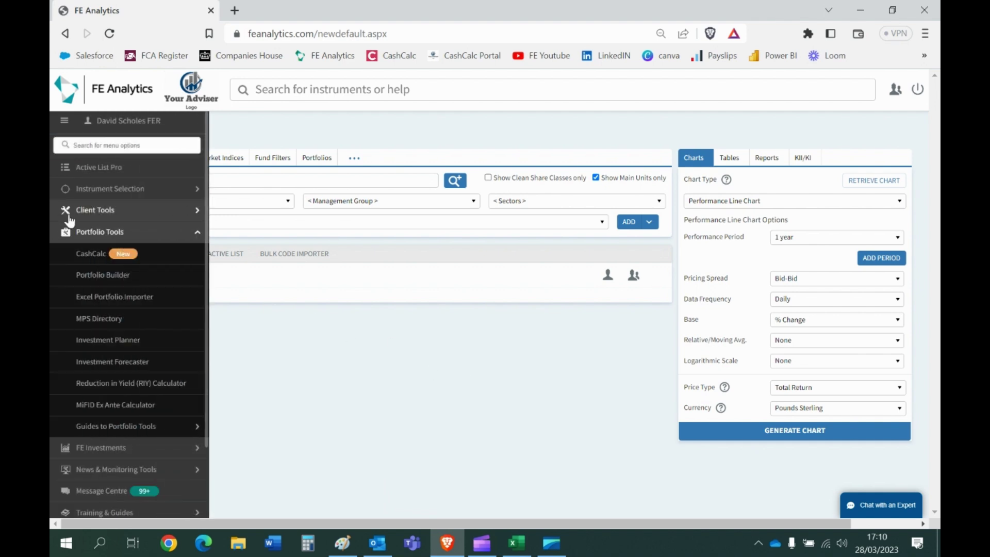
click(115, 298)
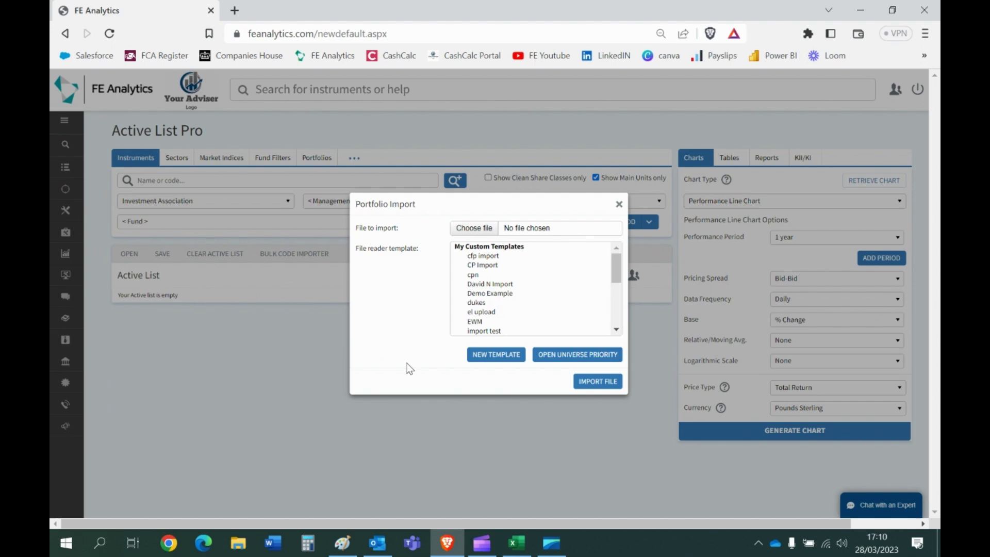
Step: Start a new custom import template and try attaching Histroic Portfolio Import.xlsx, hitting a file-in-use warning
click(493, 356)
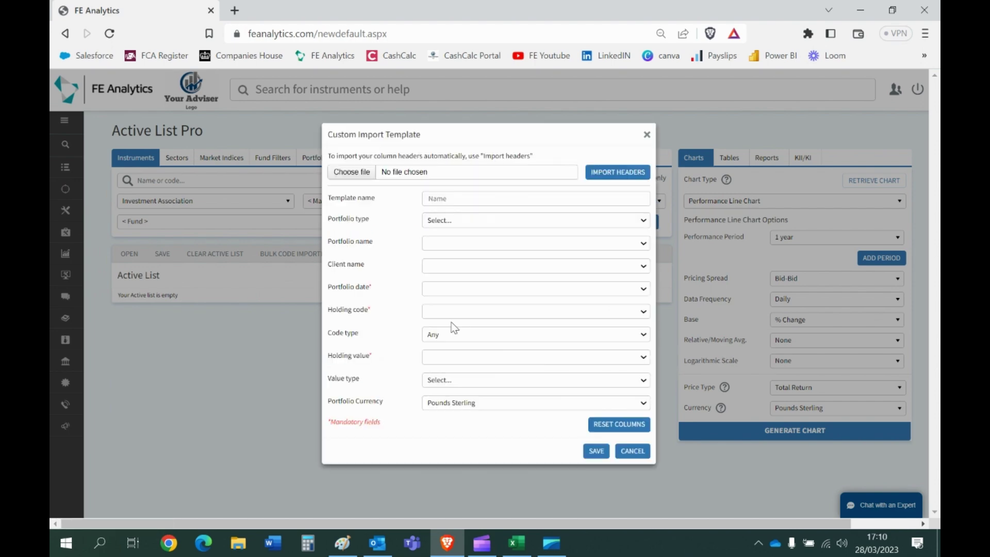
click(351, 173)
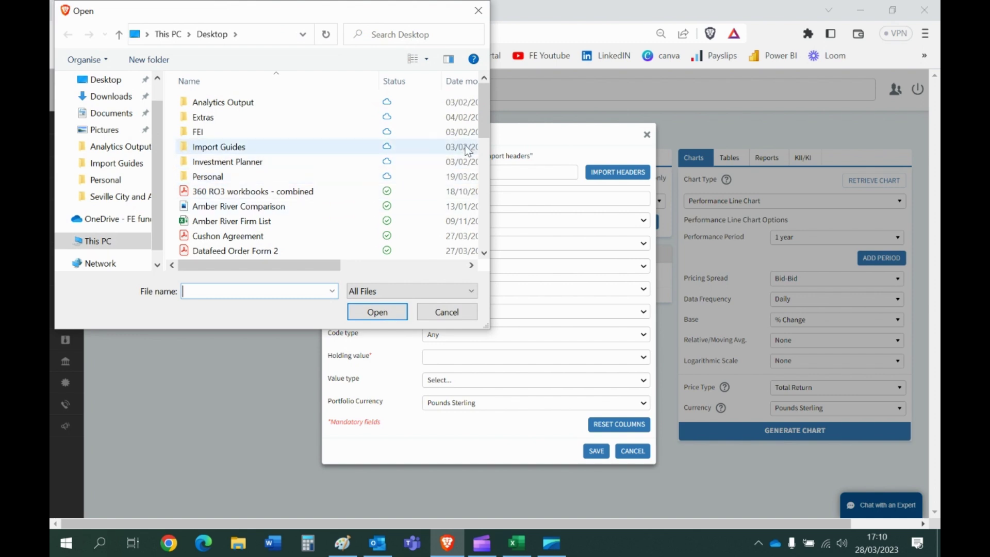
drag(487, 119, 483, 170)
double_click(242, 201)
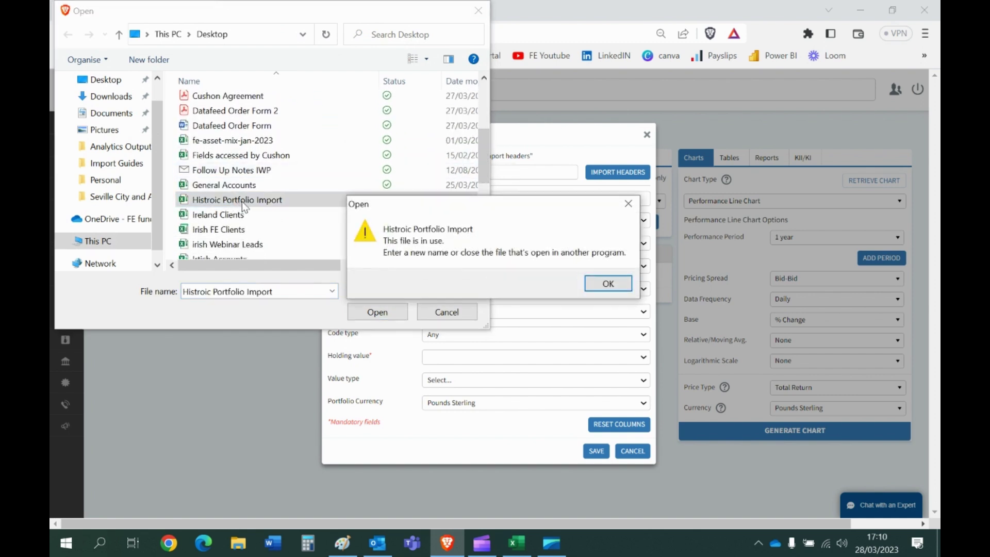
click(596, 284)
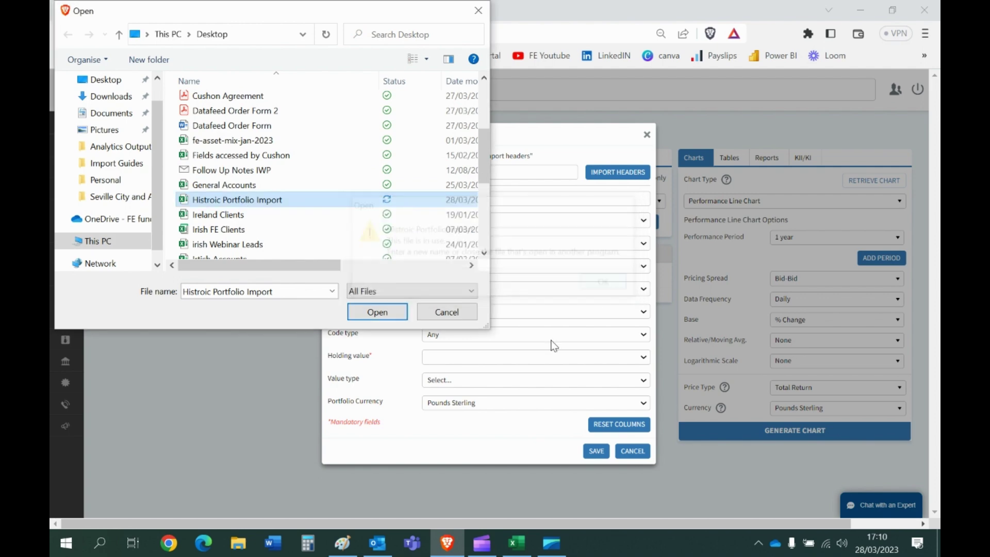
Step: Close the workbook in Excel, attach Histroic Portfolio Import.xlsx, and enter template name HPI
click(516, 543)
click(924, 12)
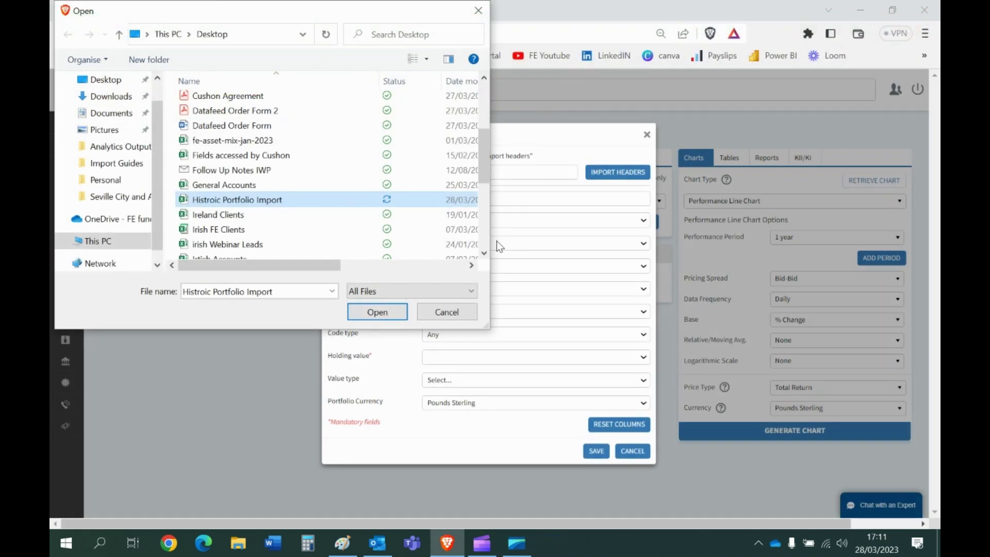
double_click(224, 199)
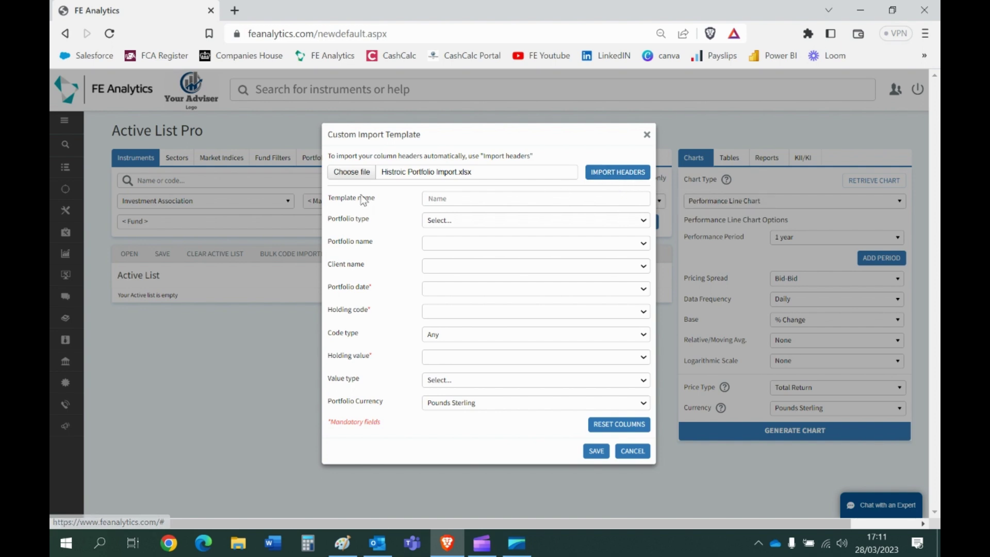
click(442, 203)
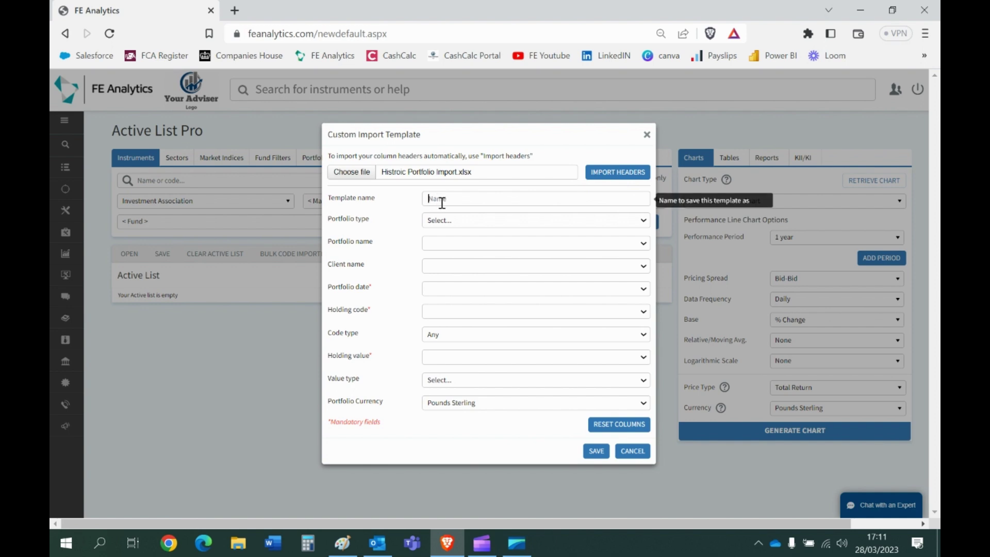
text(HPI)
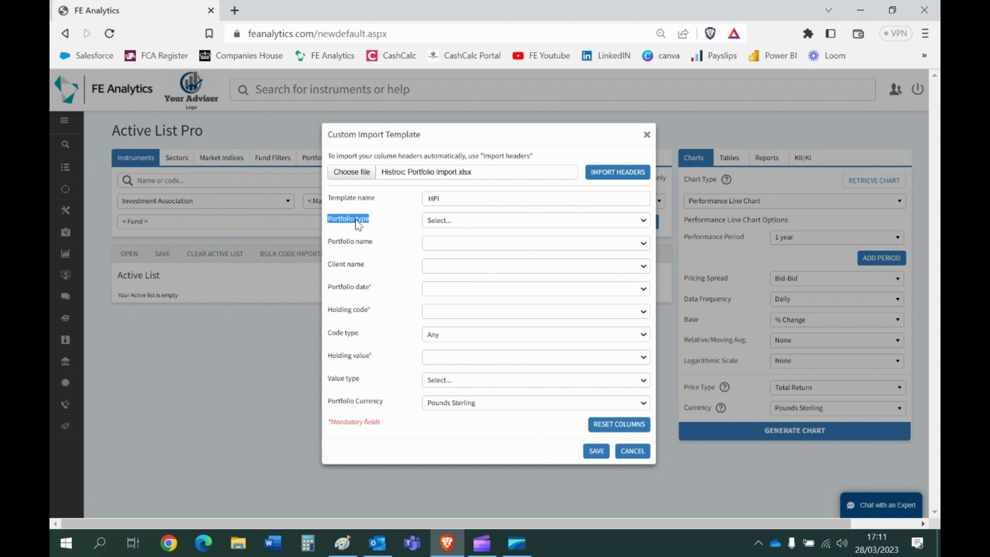
Step: Set Portfolio type to Historic and map Portfolio name to the Portfolio Name column
click(462, 221)
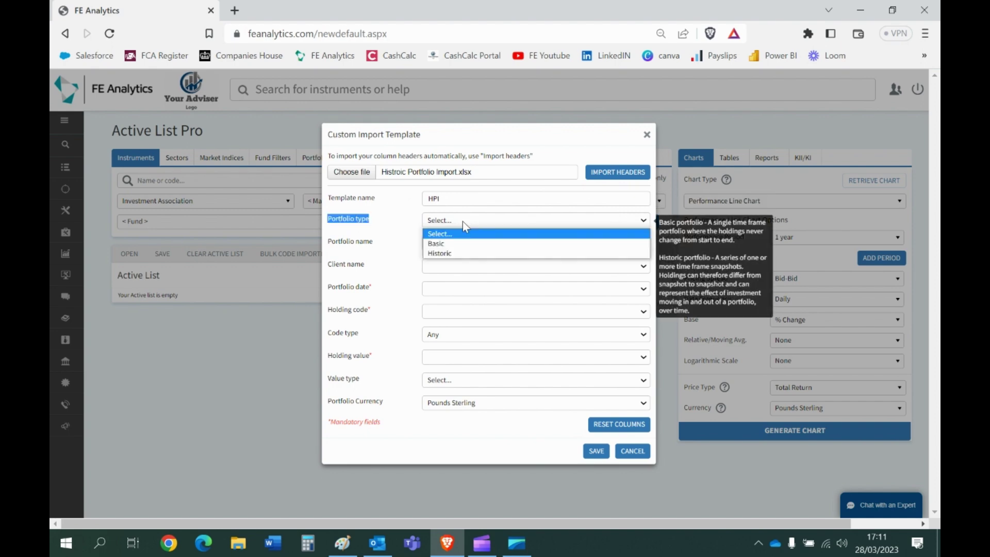
click(465, 253)
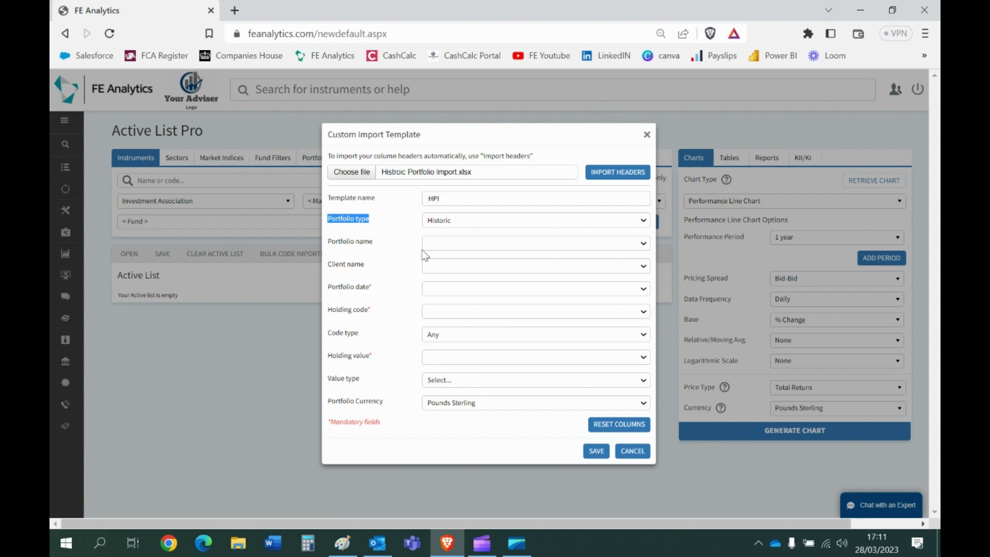
click(466, 244)
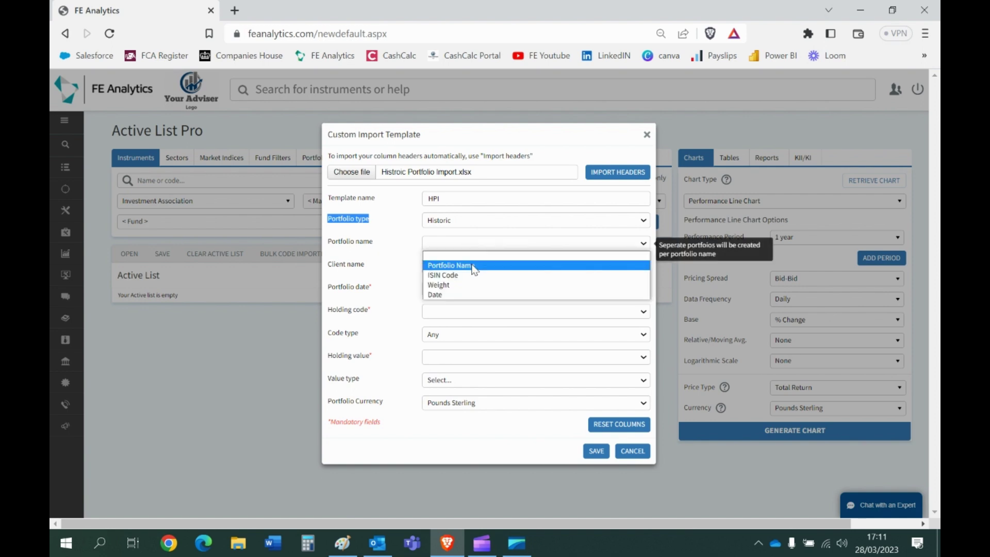
click(473, 266)
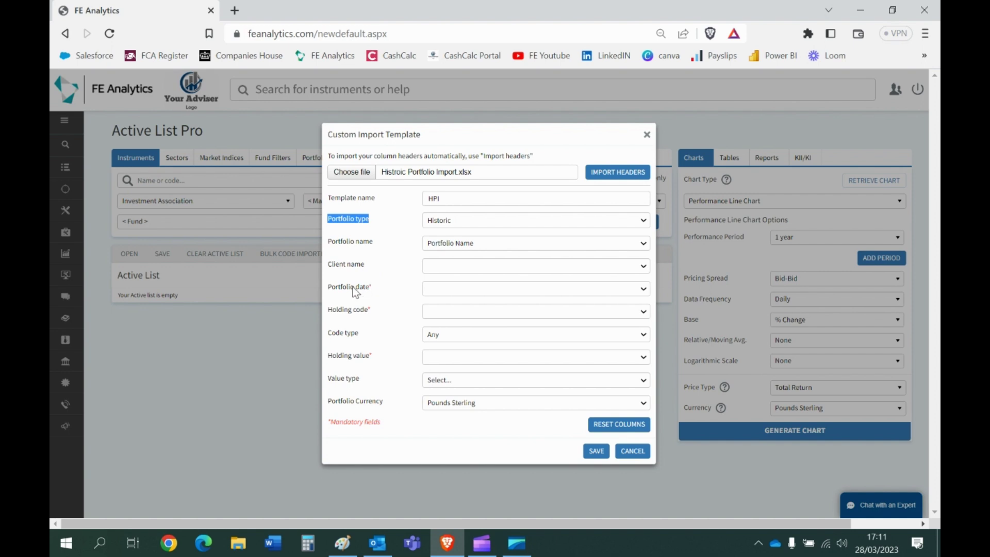
click(460, 287)
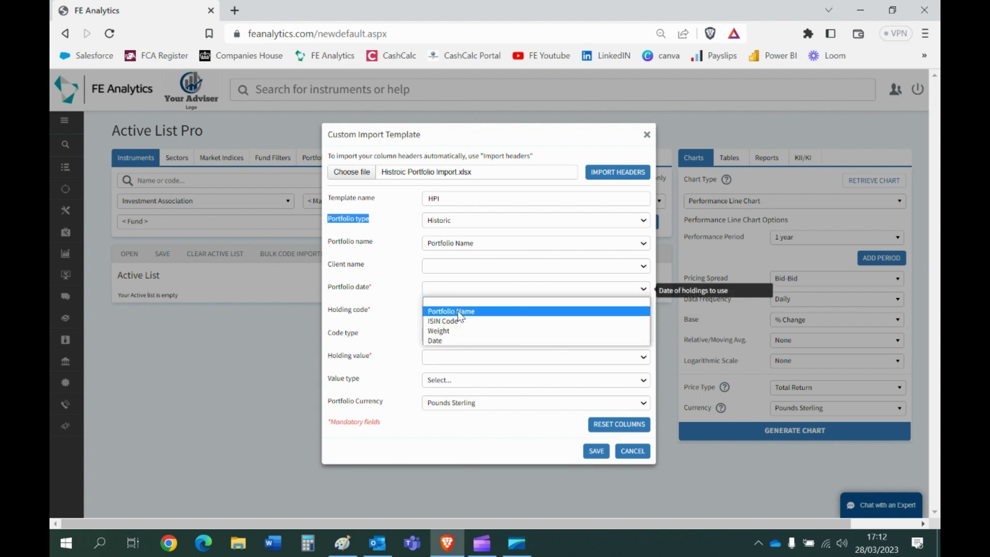
Step: Map portfolio date to the Date column and holding code to the ISIN Code column, type ISIN Code
click(450, 339)
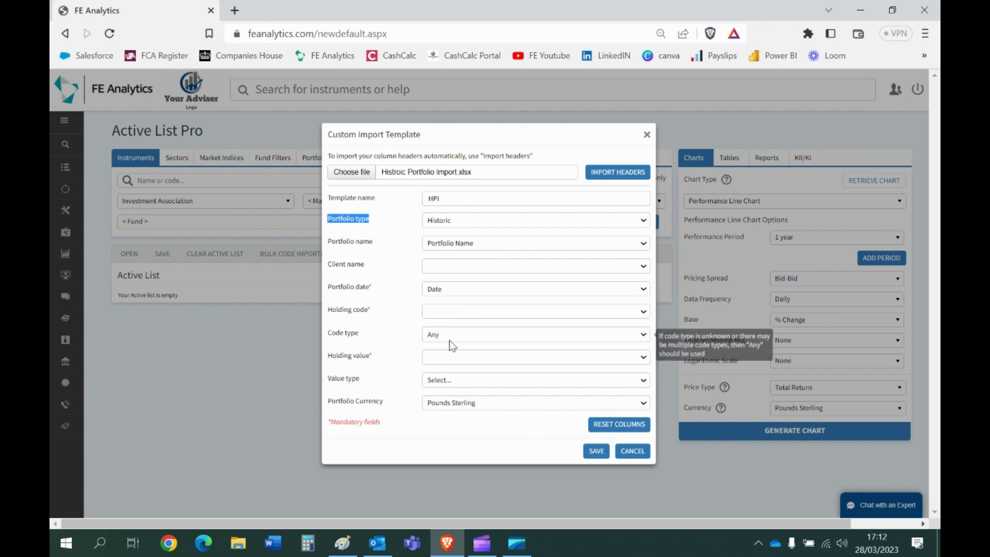
click(456, 312)
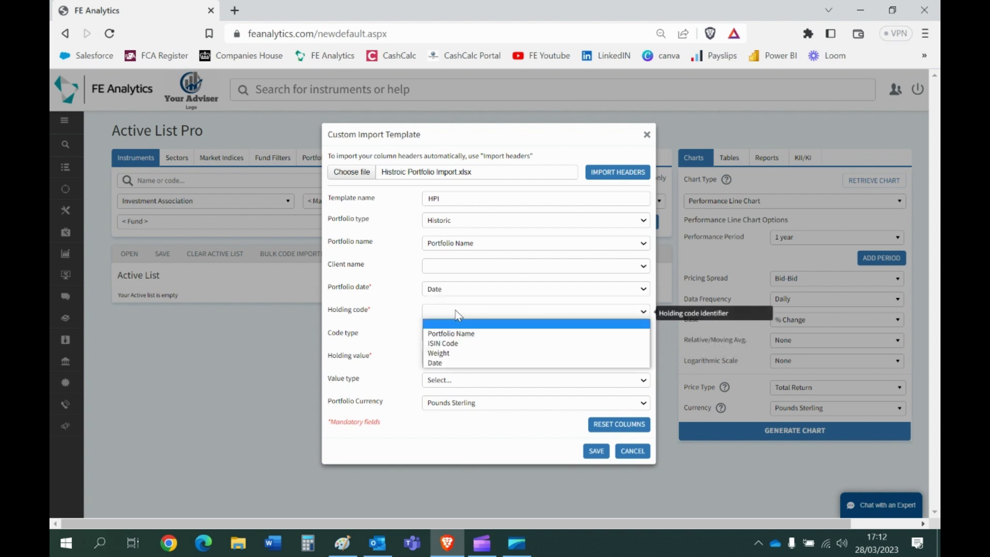
click(454, 343)
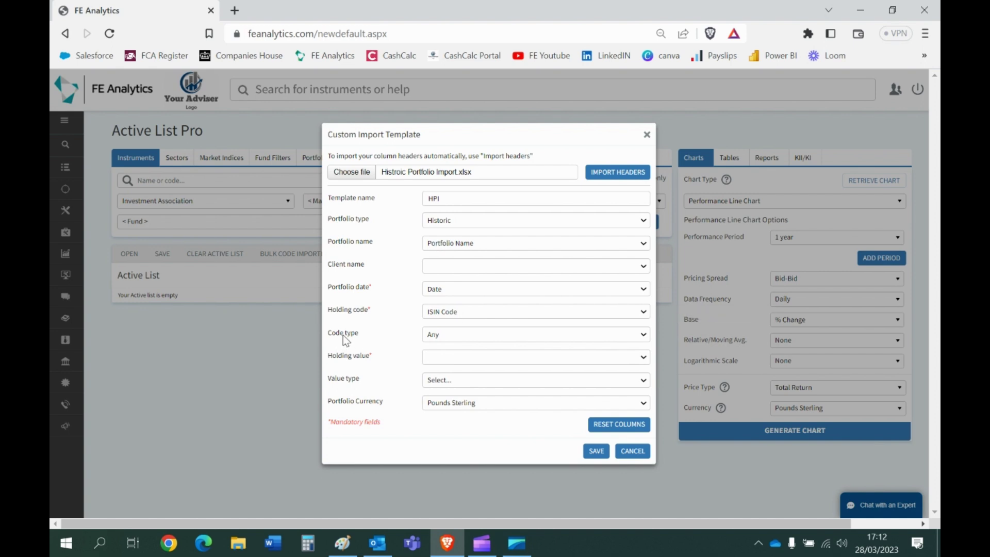
click(451, 340)
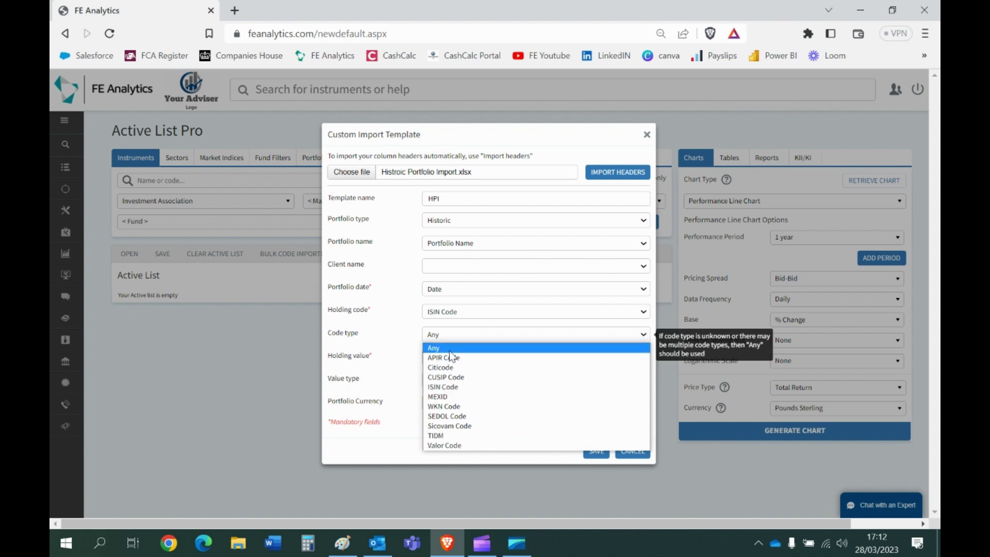
click(461, 393)
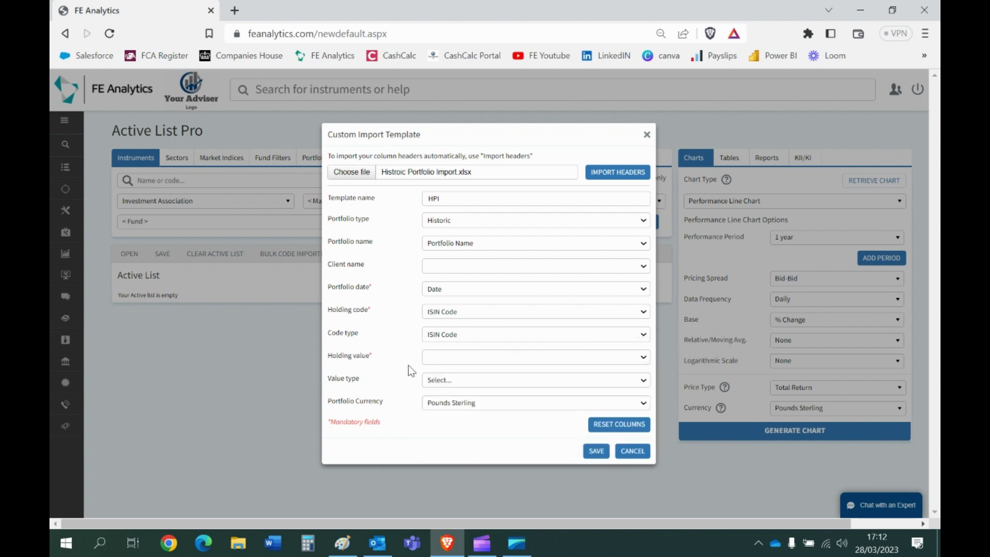
Step: Map holding values to the Weight column as Percentage and save the HPI template
click(449, 361)
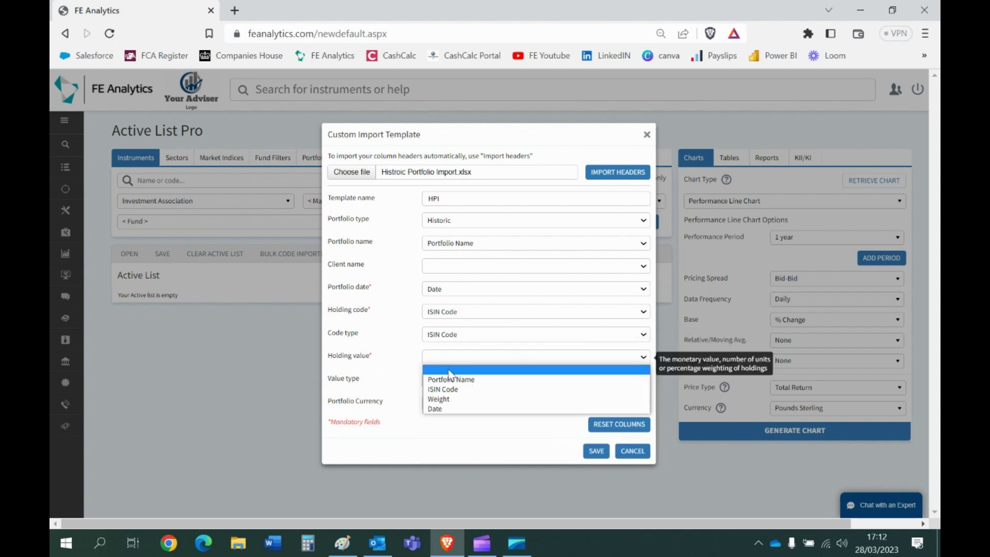
click(457, 399)
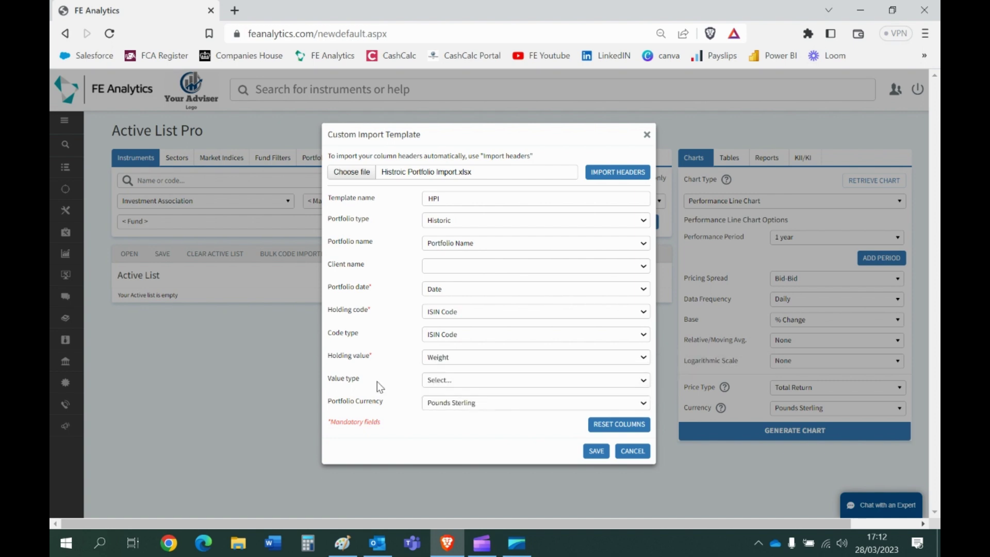
click(514, 384)
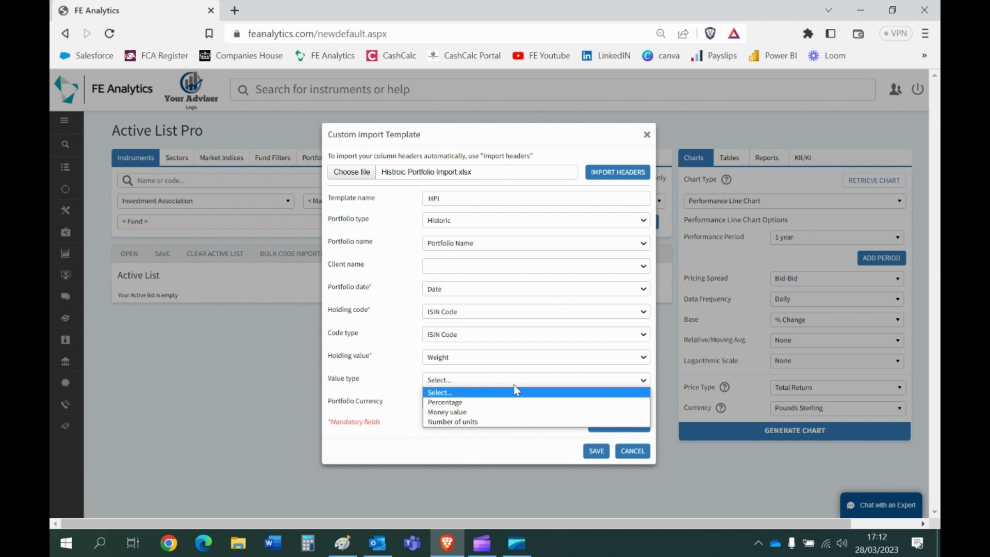
click(475, 404)
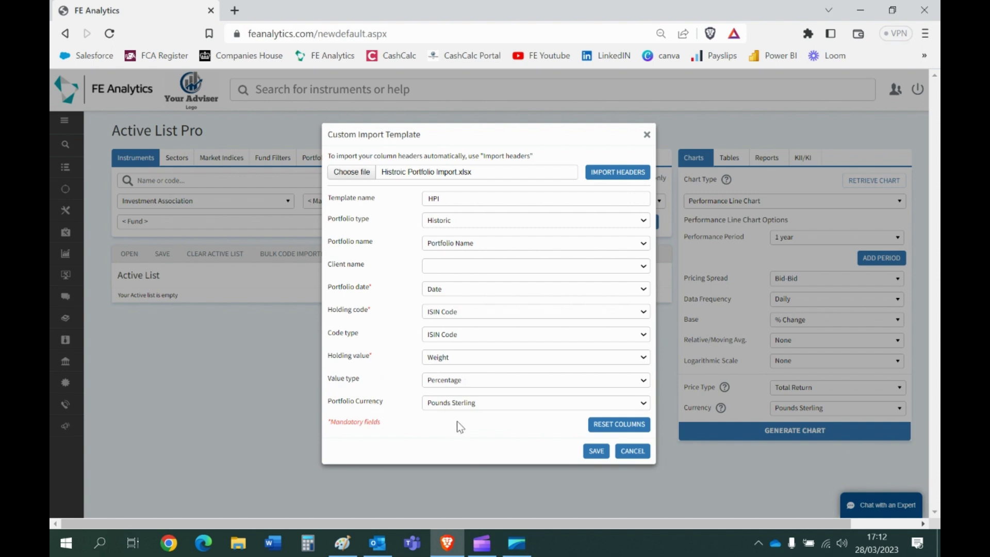
click(596, 452)
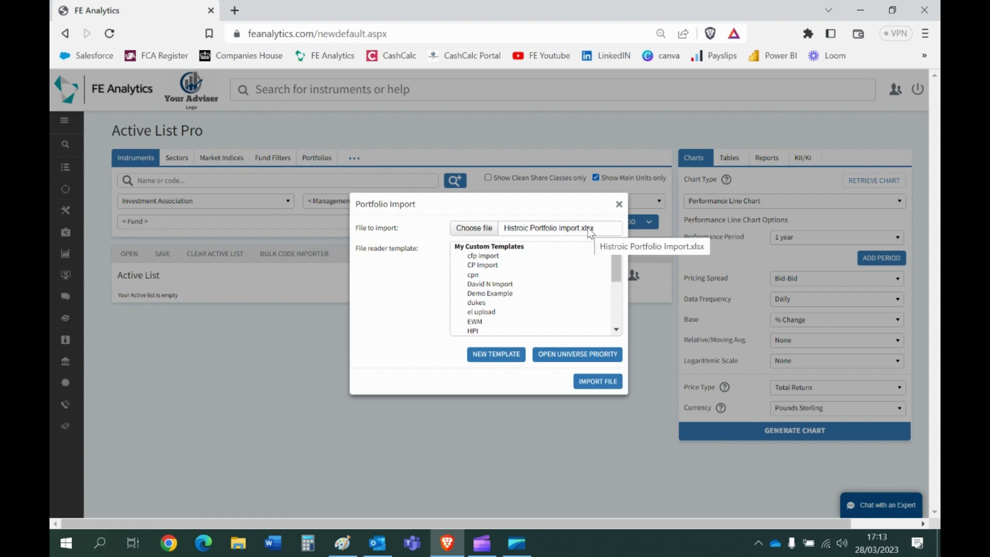
Step: Select the HPI template and upload Histroic Portfolio Import.xlsx for import
click(473, 331)
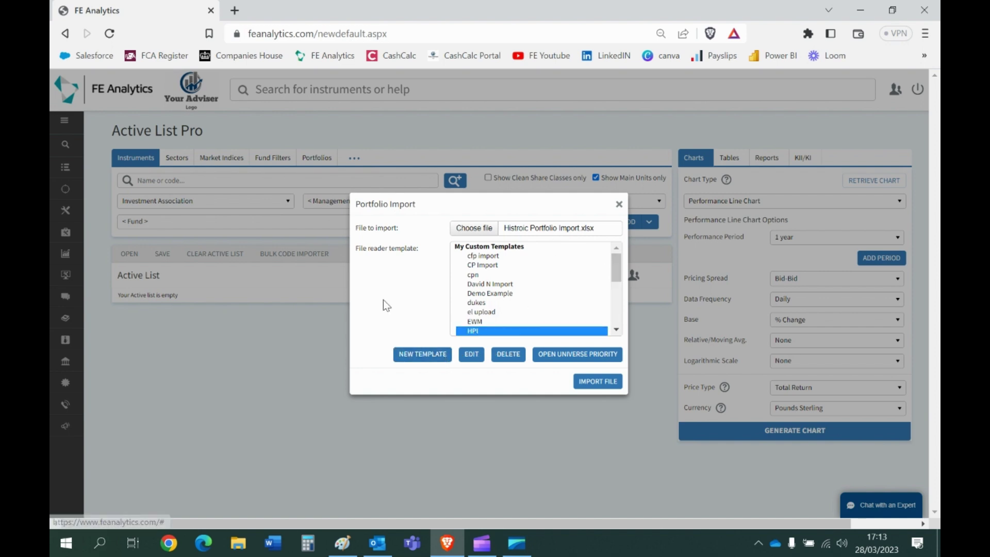
click(598, 382)
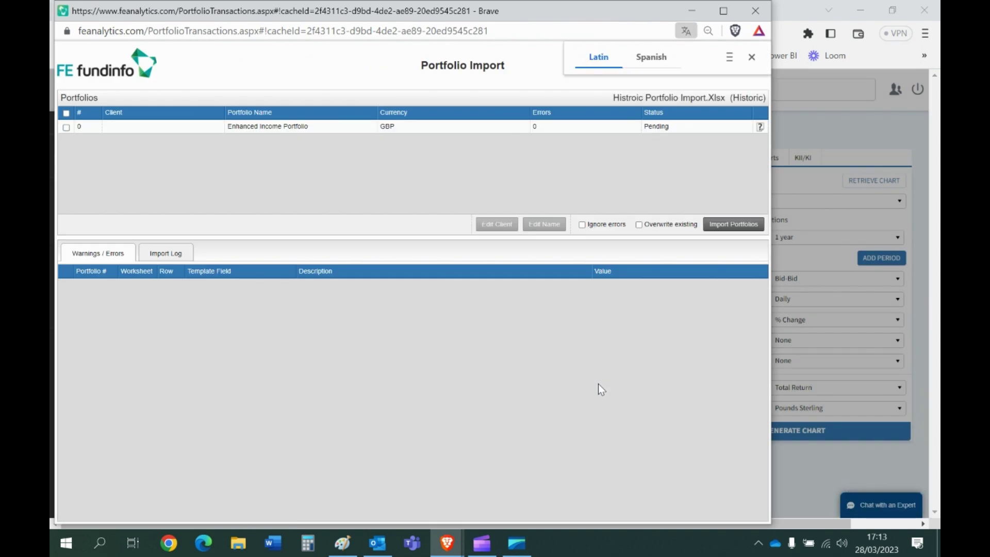
Step: Maximise the import window and review Enhanced Income Portfolio's dated holdings
click(723, 11)
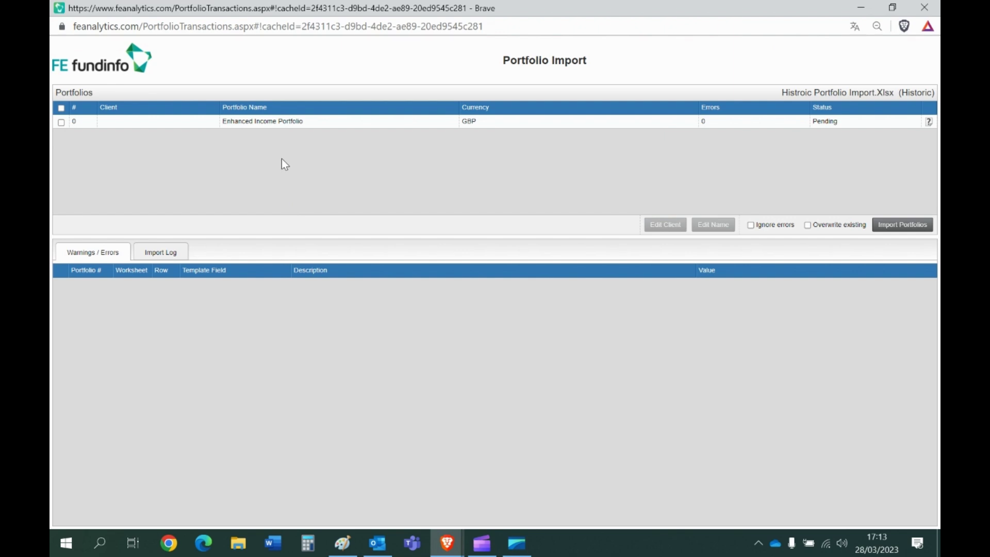
click(61, 123)
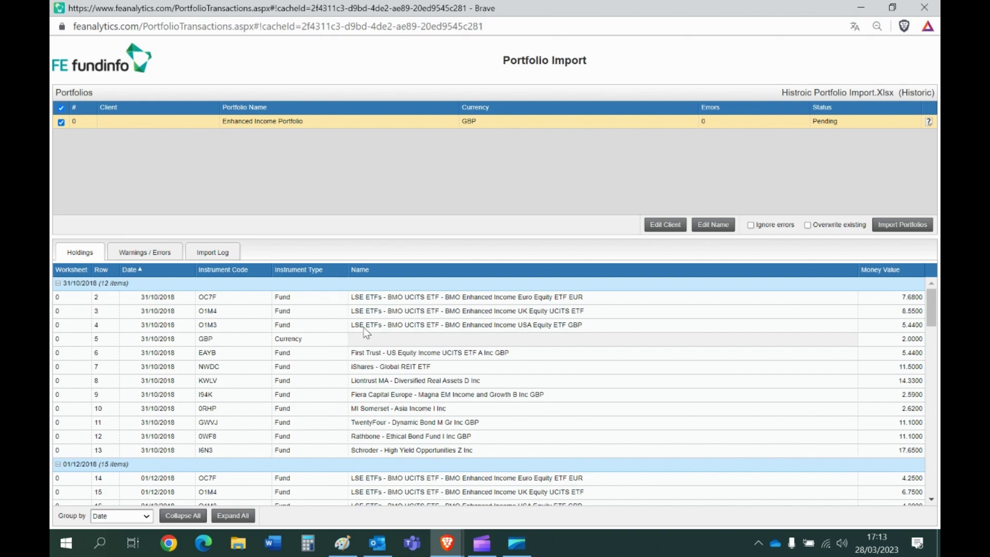
scroll(364, 330, down, 15)
scroll(365, 331, down, 4)
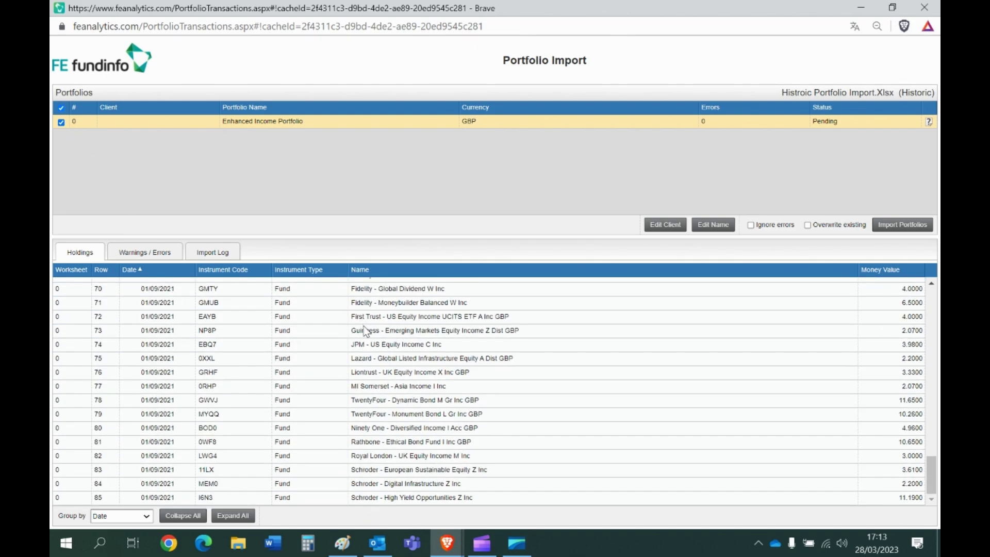
scroll(365, 331, up, 6)
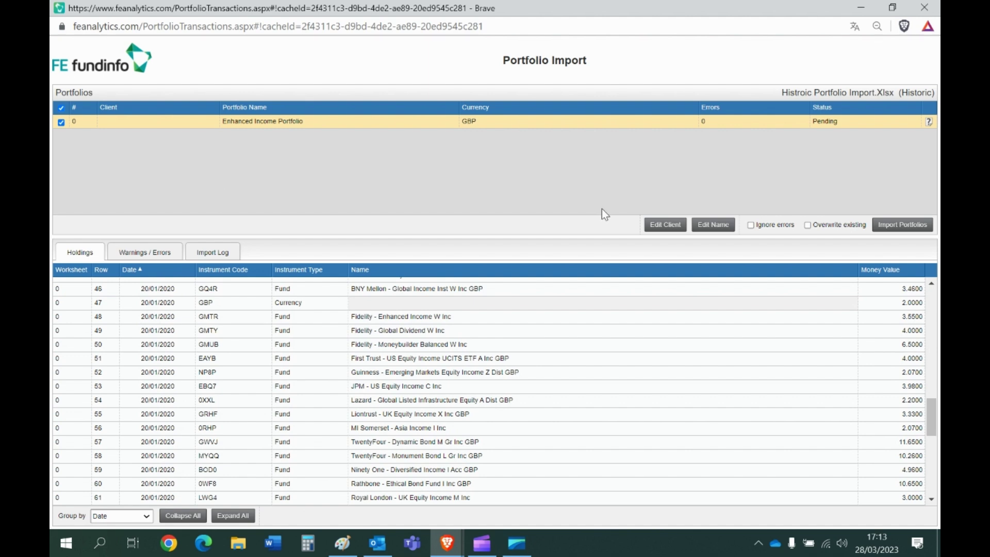
Step: Import the selected portfolio, dismiss the confirmation, and close the import window
click(905, 228)
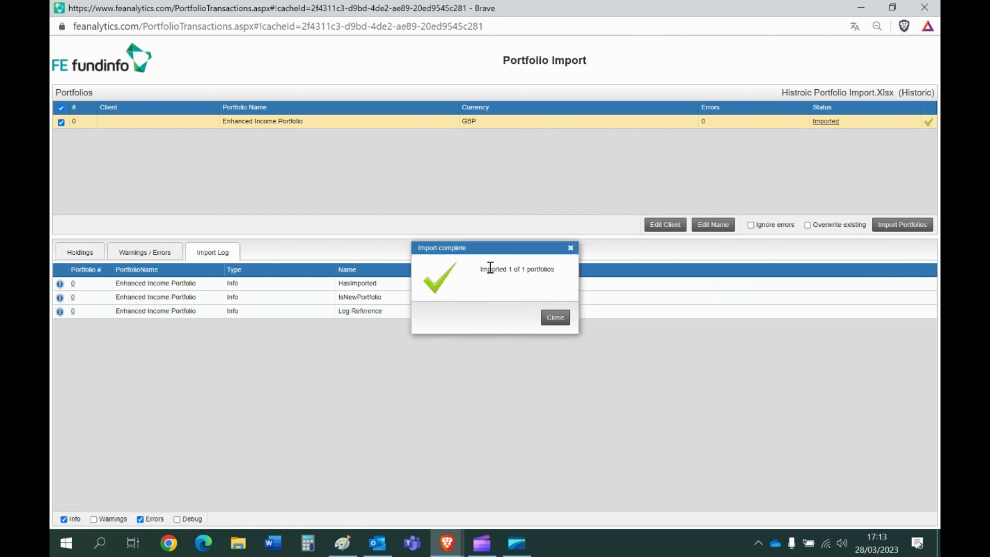
click(556, 319)
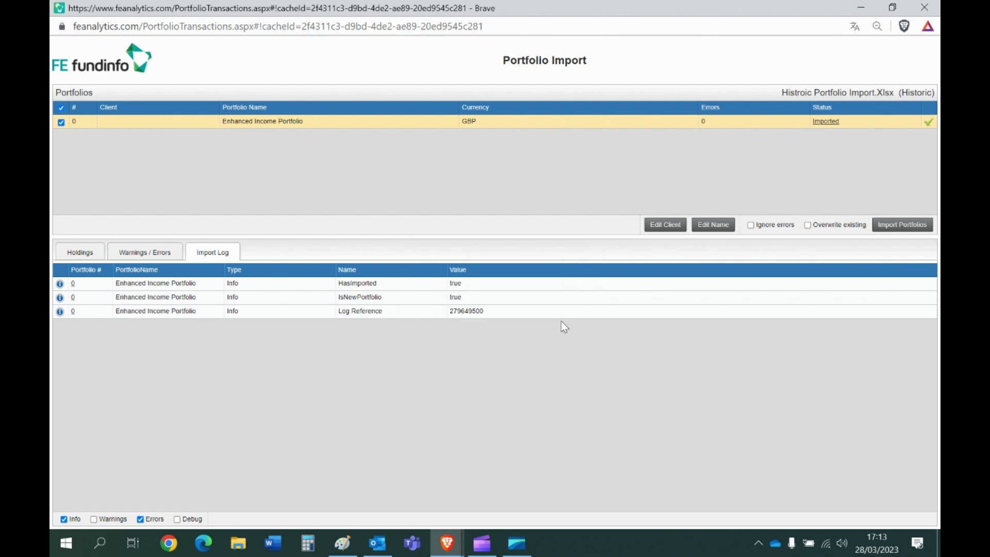
click(929, 18)
Step: Search 'enhance', add Enhanced Income Portfolio - Oct 18 to the Active List, and open it
click(623, 203)
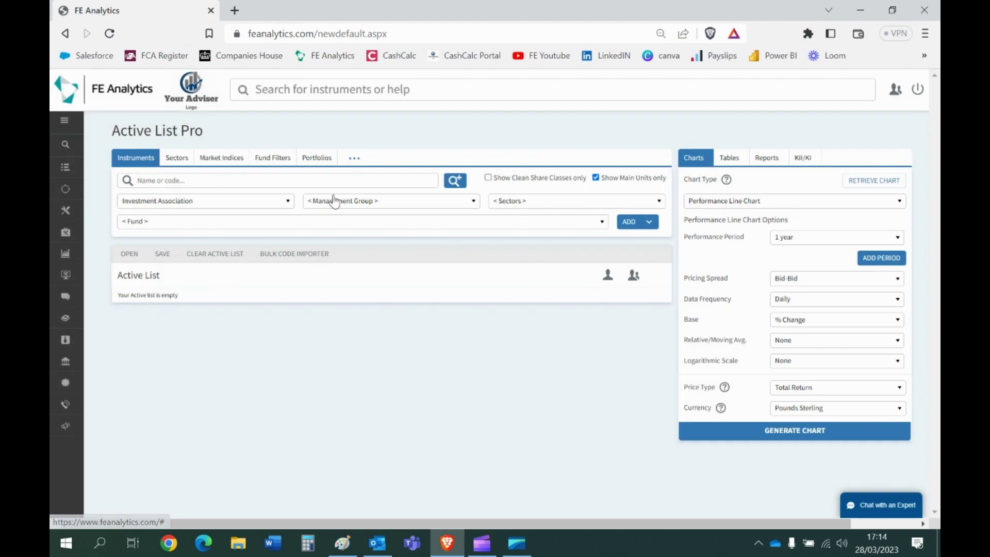
click(316, 158)
click(209, 181)
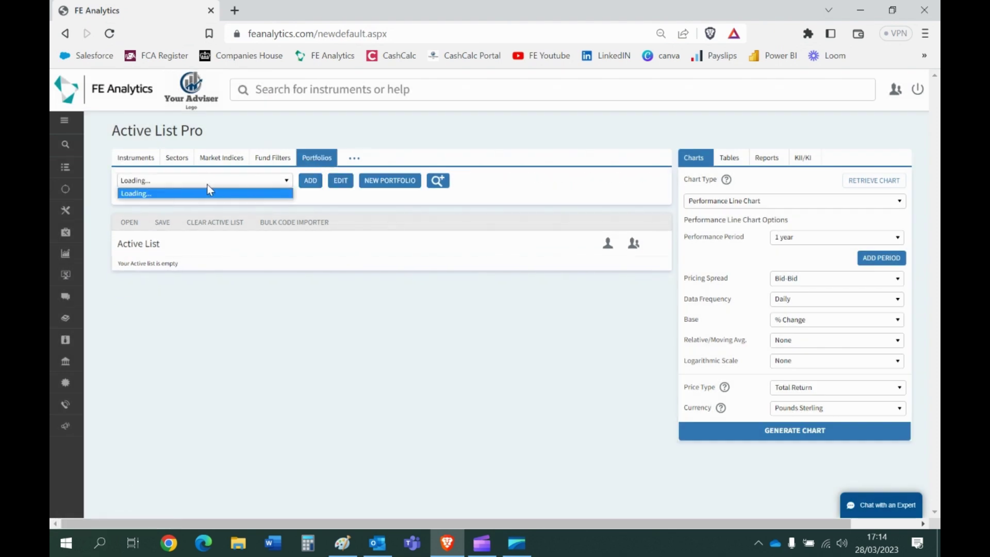
click(209, 182)
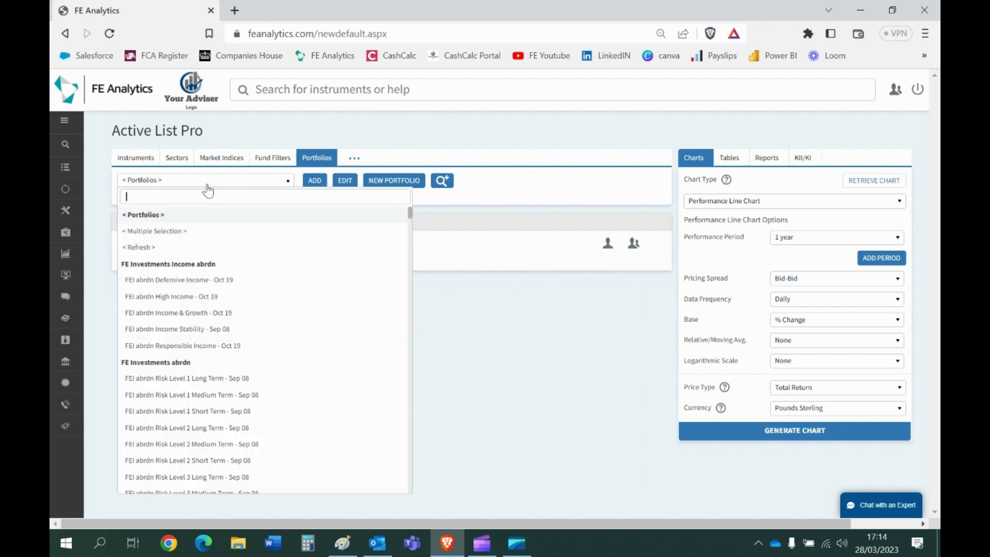
text(enhance)
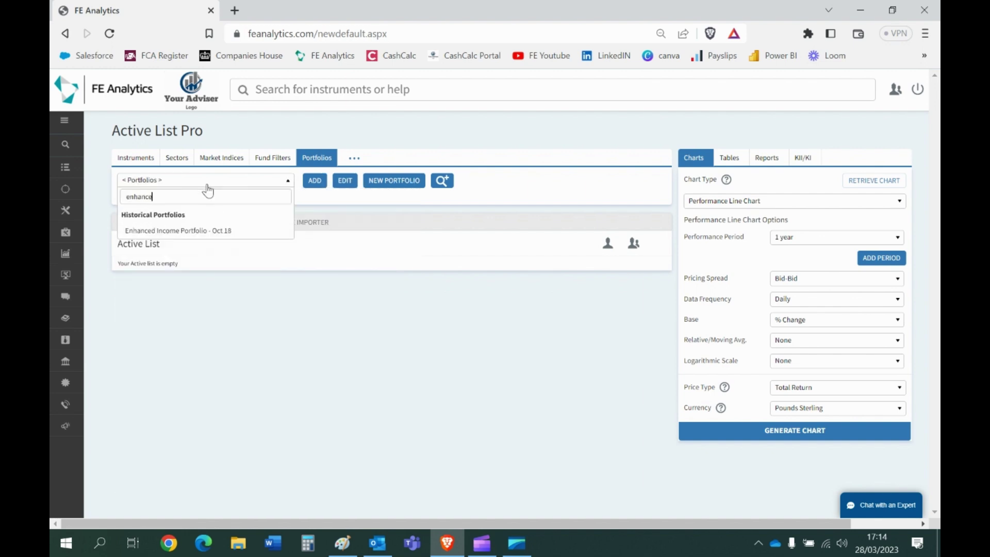
click(192, 232)
click(315, 184)
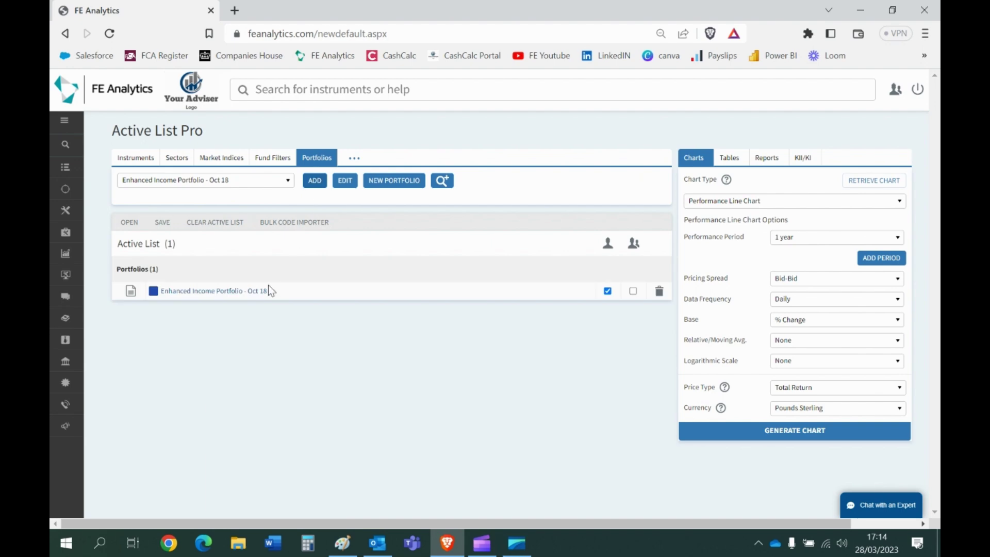
click(210, 292)
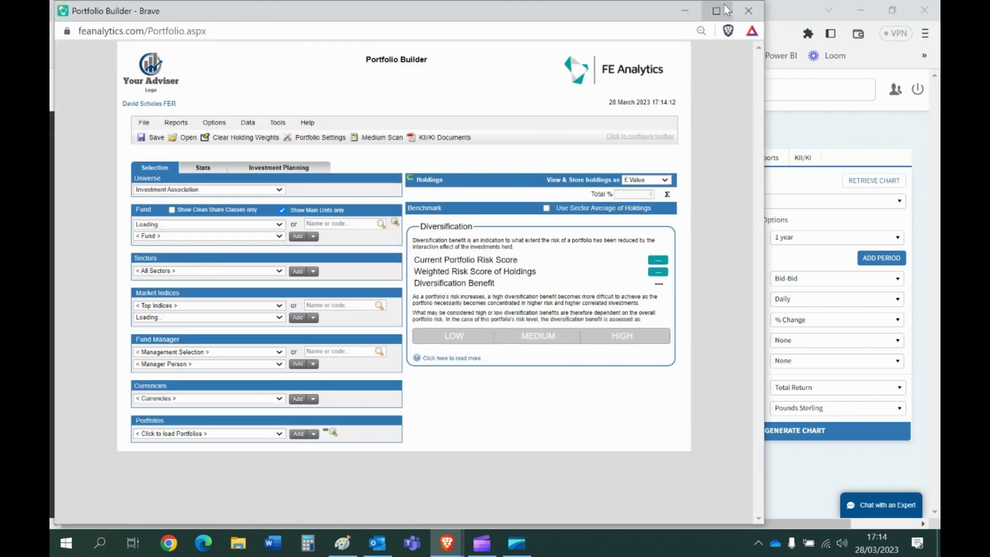
Step: Maximise Portfolio Builder and load the 31/10/2018 to 01/12/2018 holdings, highlighting Pounds Sterling cash
click(716, 11)
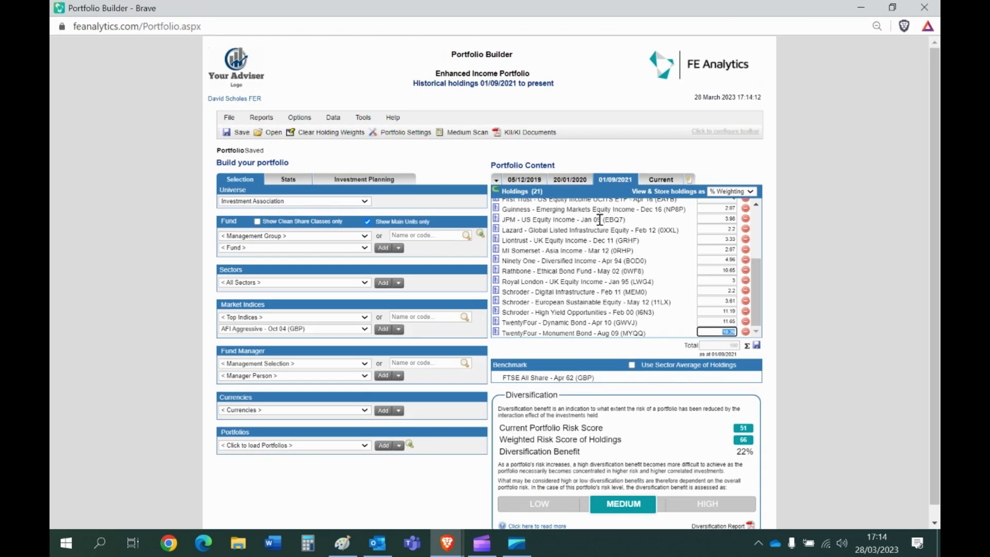
click(496, 180)
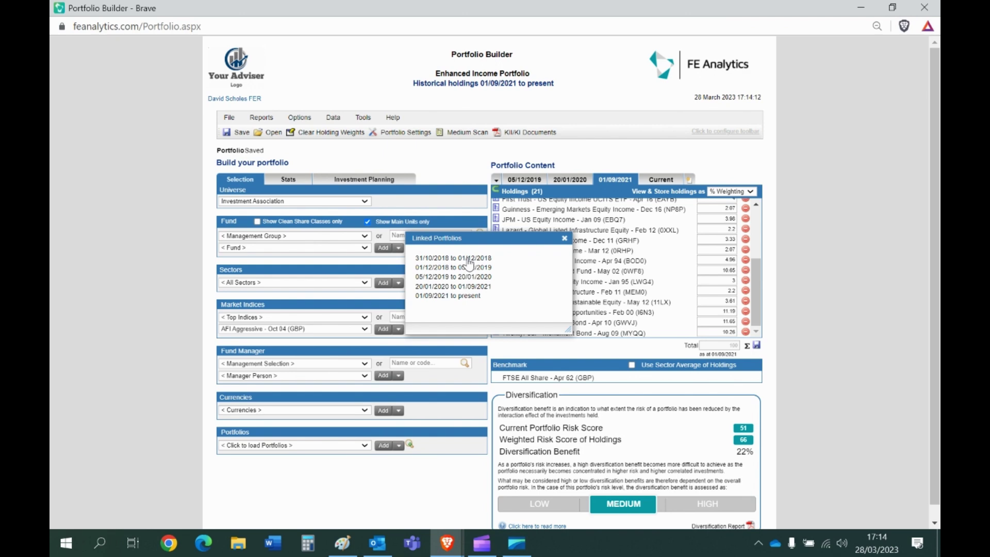
click(467, 258)
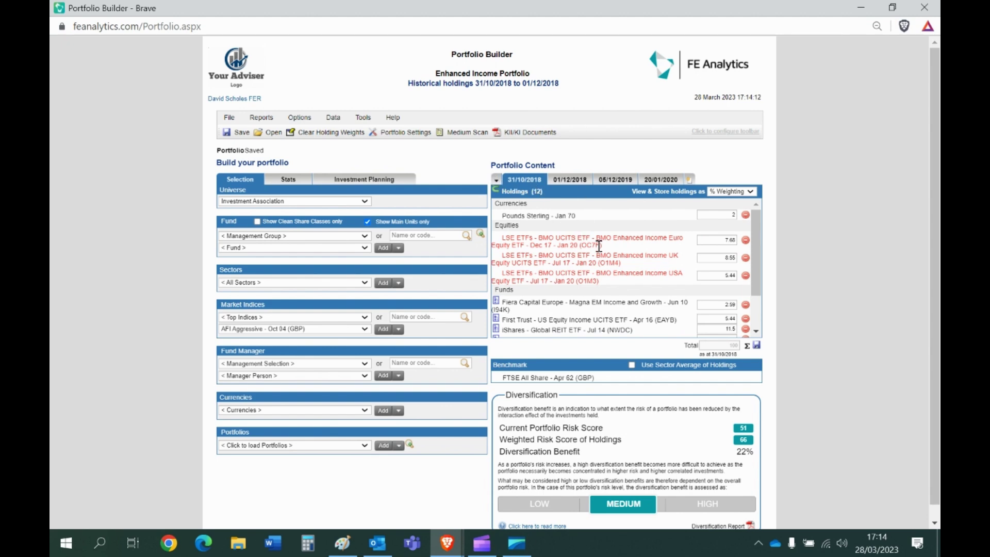
drag(502, 216, 577, 217)
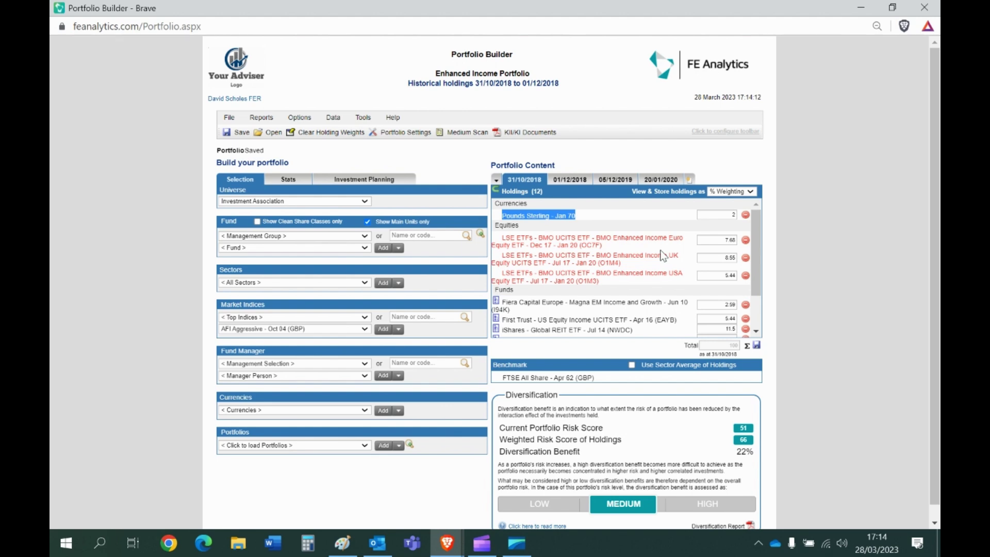
Step: View the 01/12/2018 and 05/12/2019 periods, then close Portfolio Builder and open Contact Us
click(575, 186)
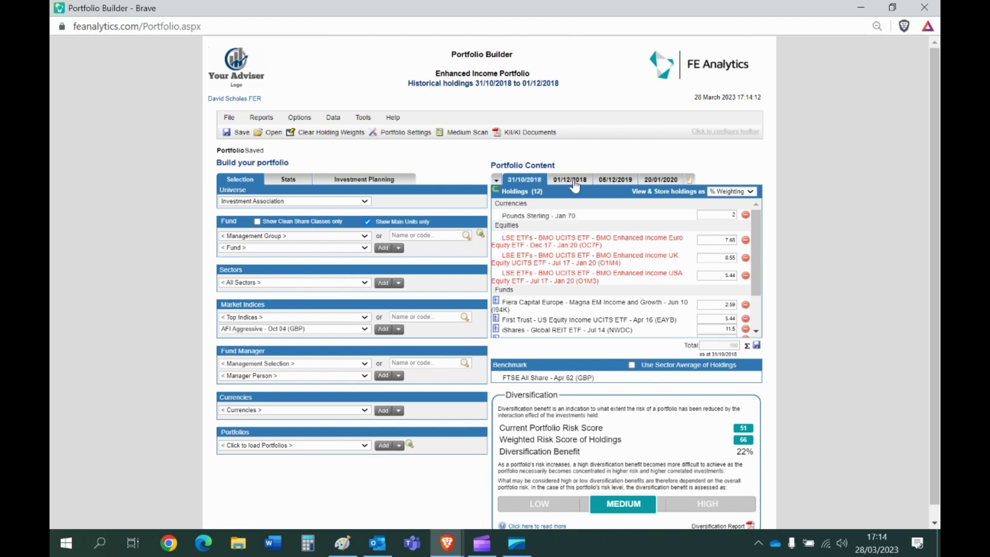
click(612, 180)
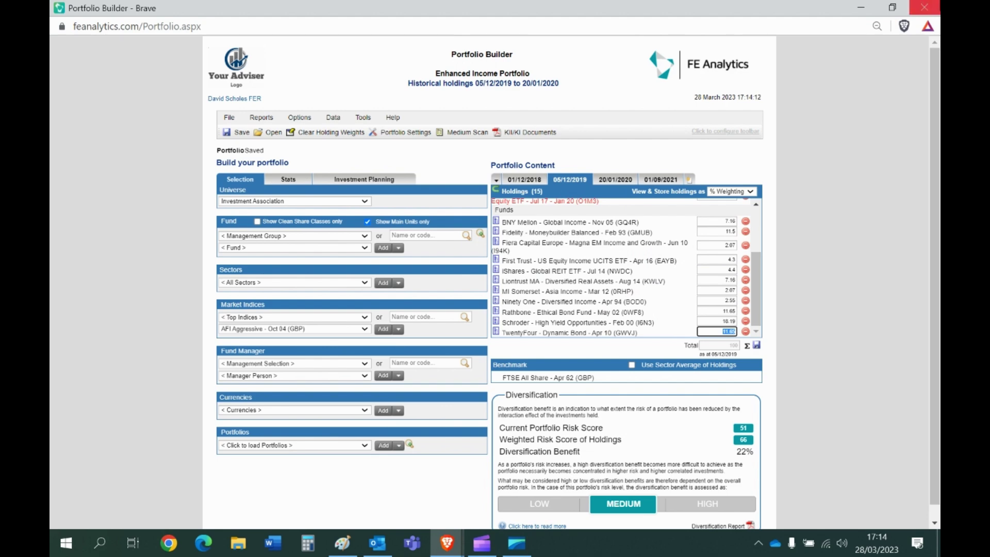
click(924, 7)
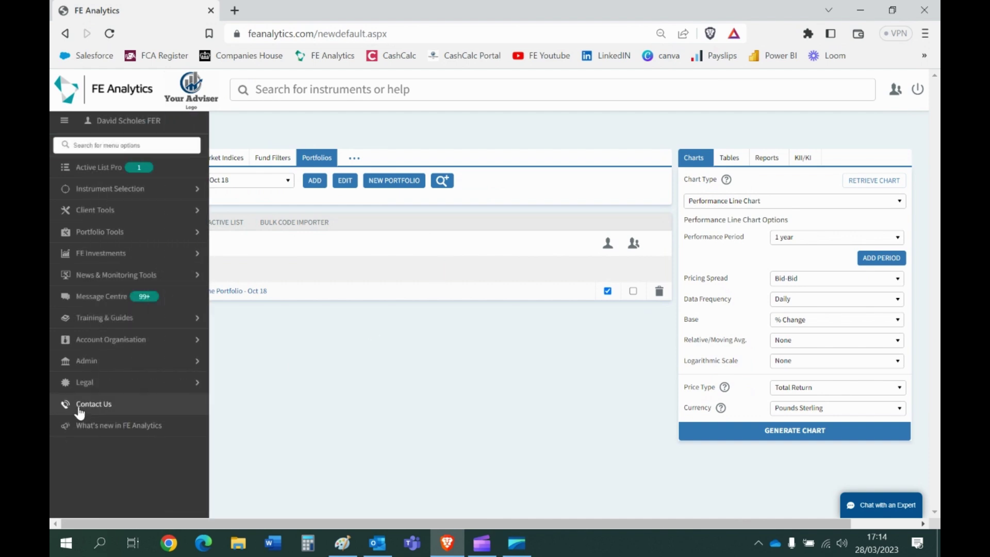
click(79, 407)
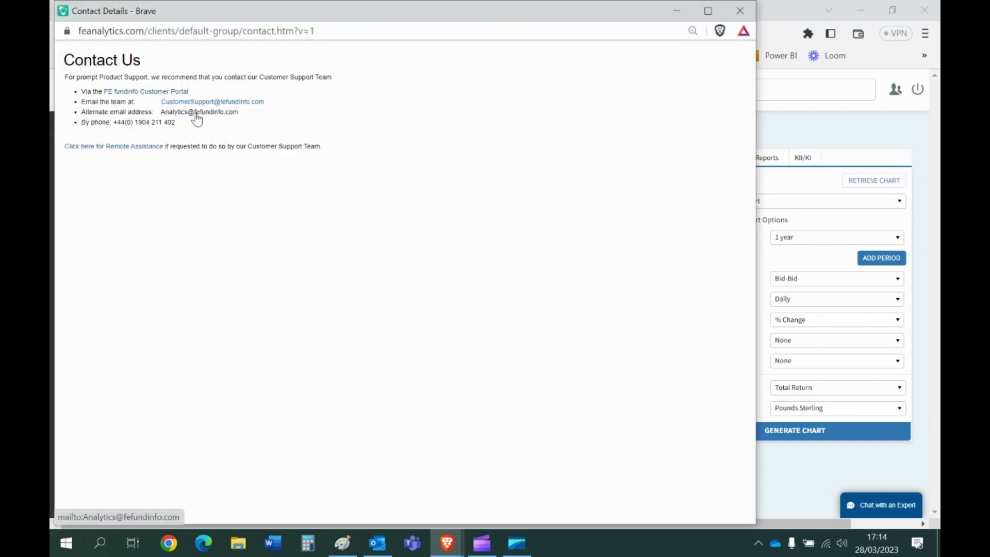